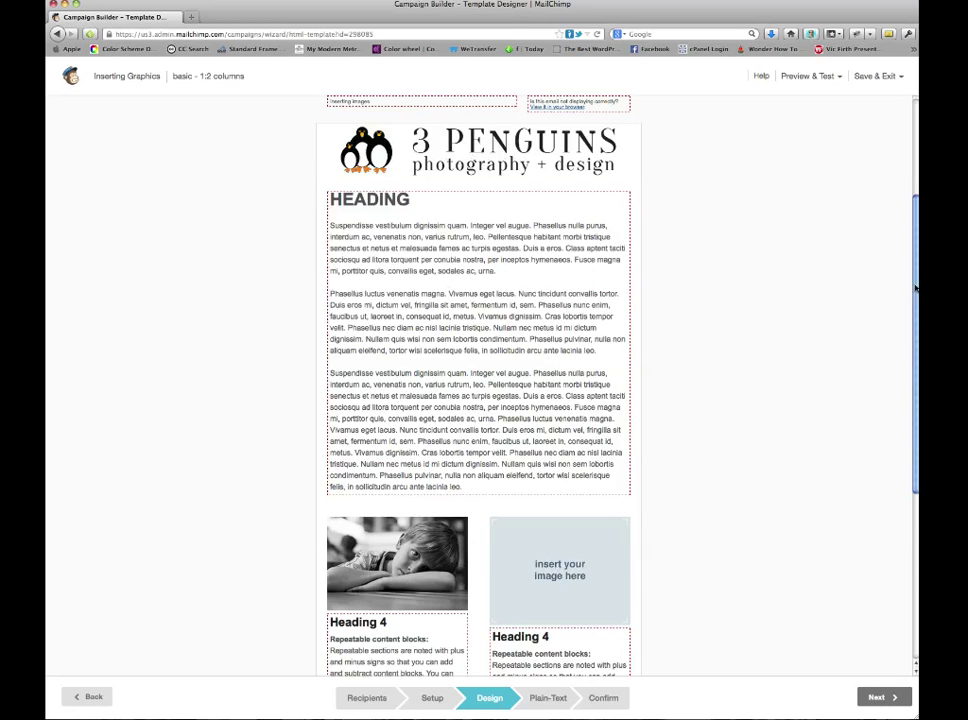
# Upload the baby photo from the Images folder for the empty right-hand slot, sized 260 × 173.
pyautogui.moveTo(910, 264); pyautogui.dragTo(910, 350)
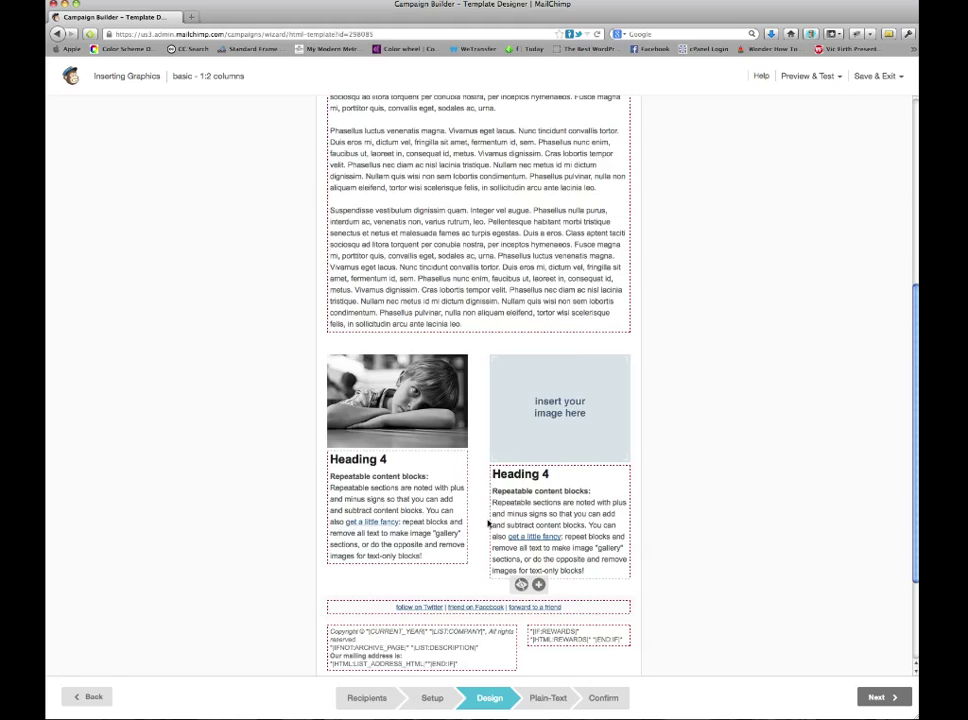
pyautogui.moveTo(532, 406)
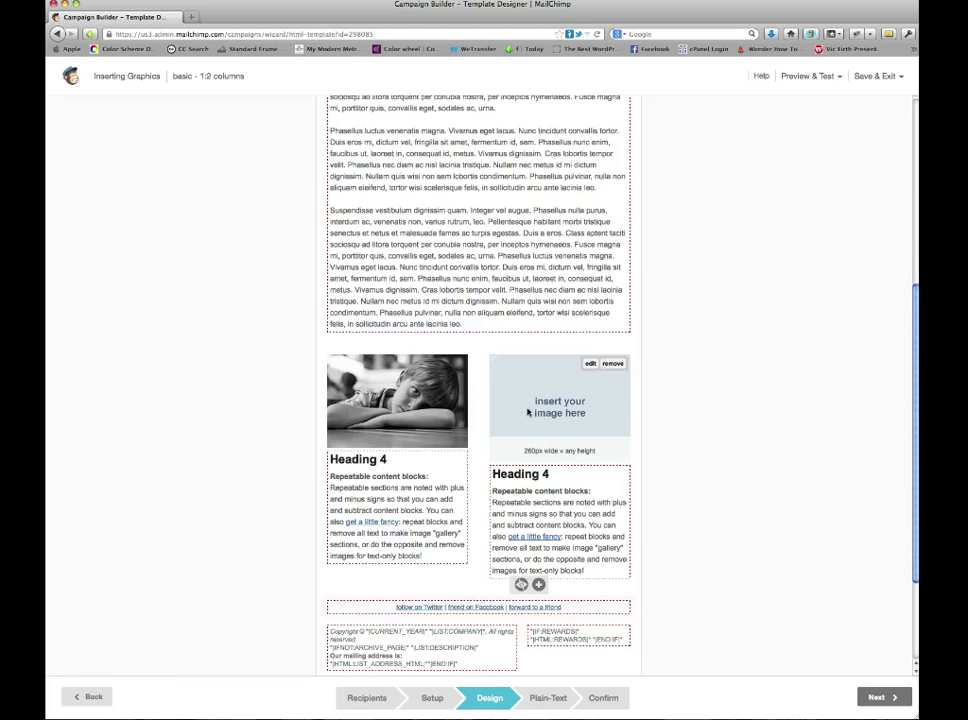
pyautogui.click(589, 366)
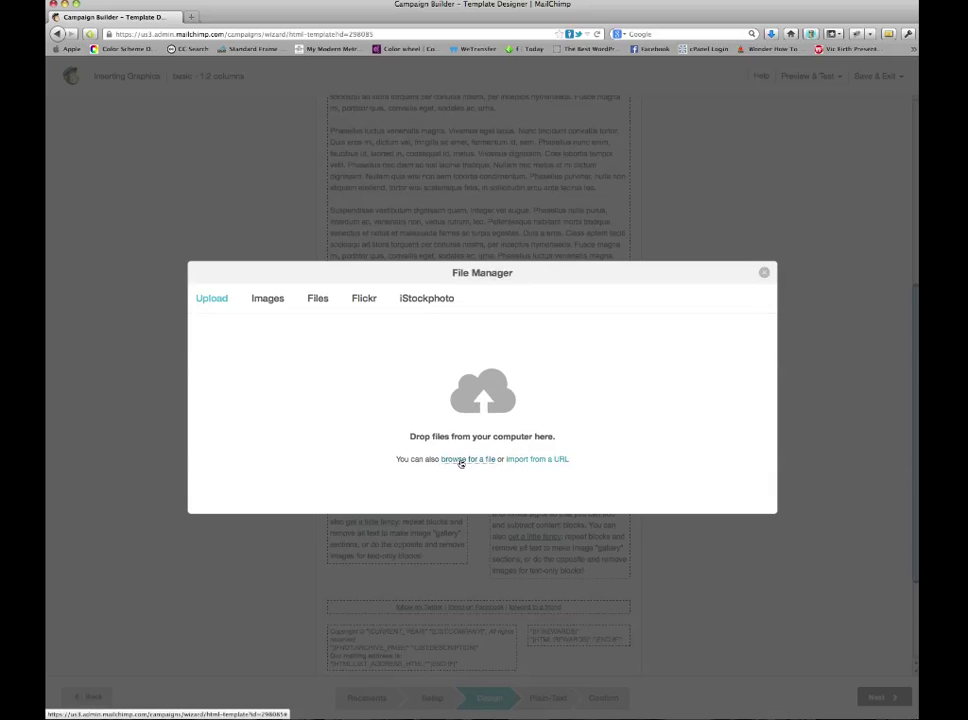
pyautogui.click(460, 461)
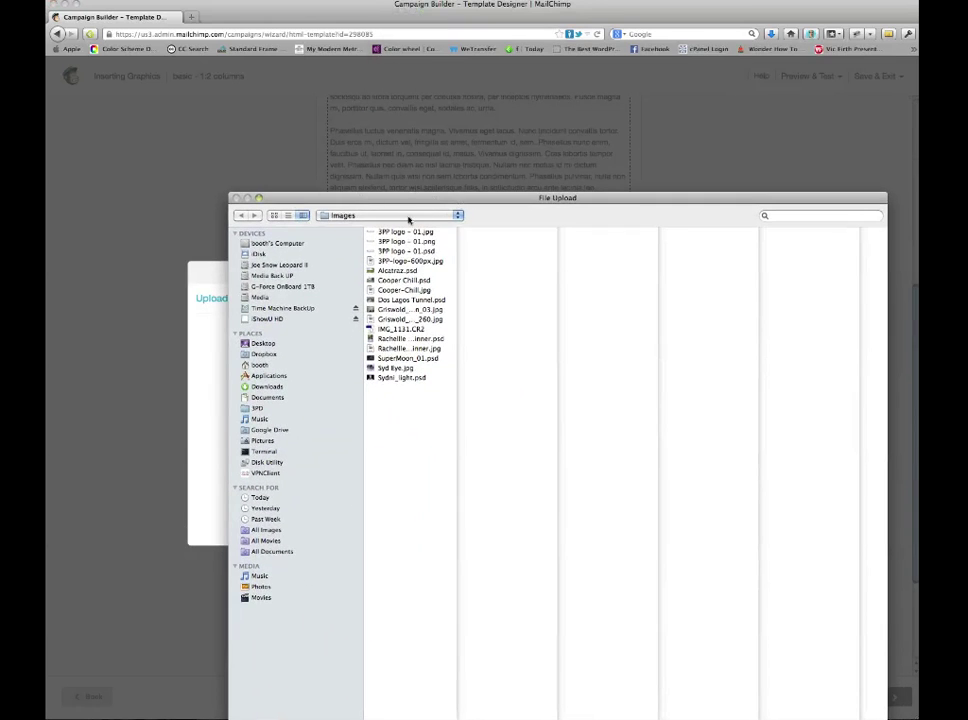
pyautogui.click(408, 216)
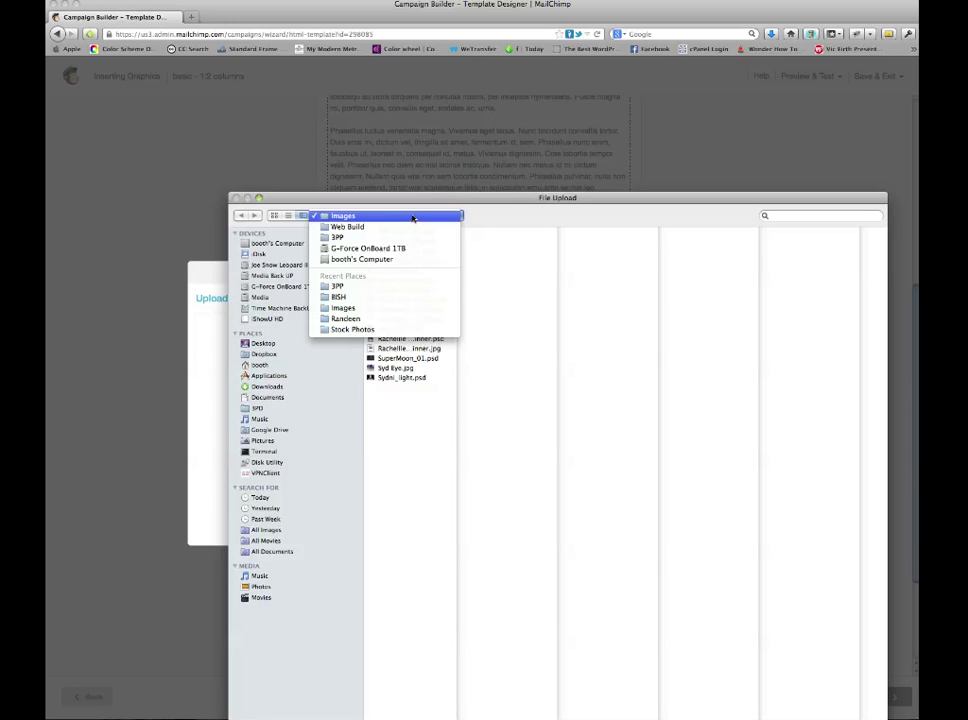
pyautogui.click(412, 217)
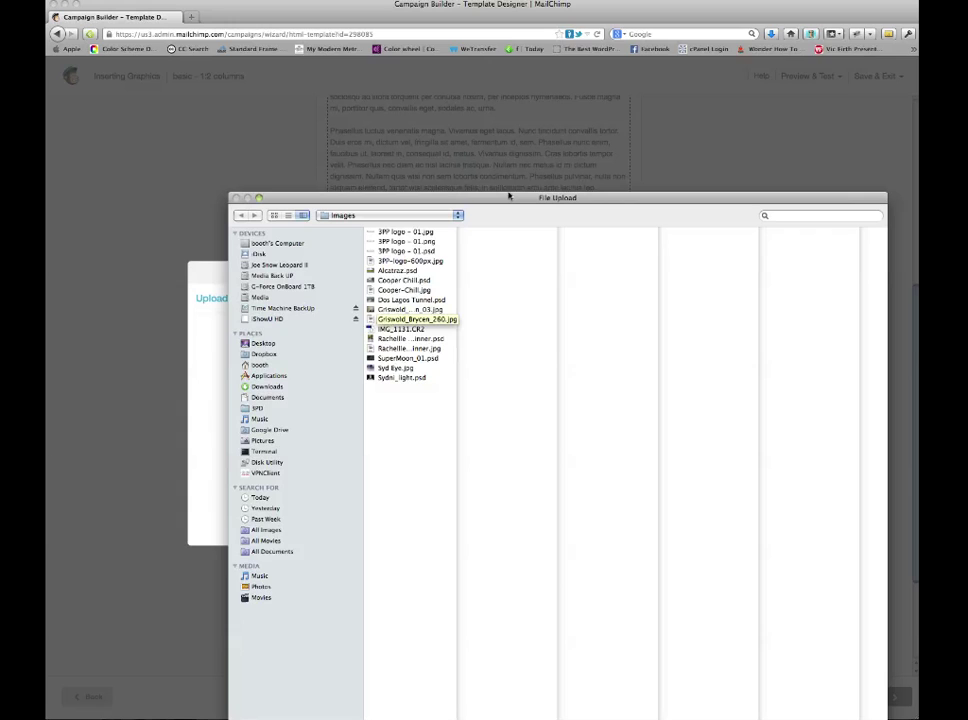
pyautogui.press('Return')
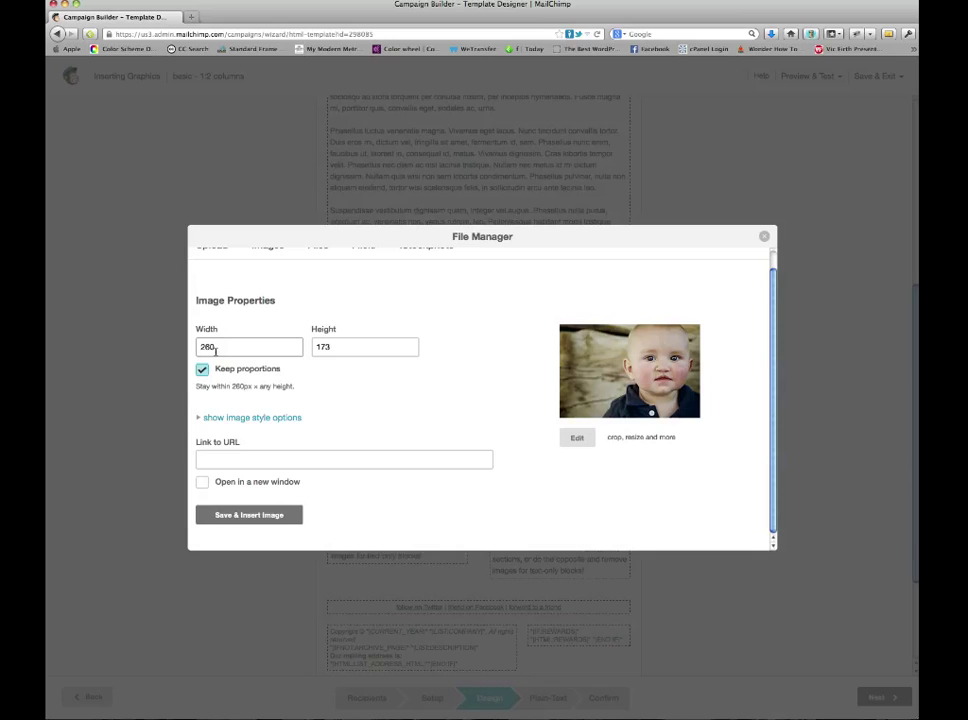
# Expand the image style options to show the border, alignment and alt text fields.
pyautogui.click(333, 352)
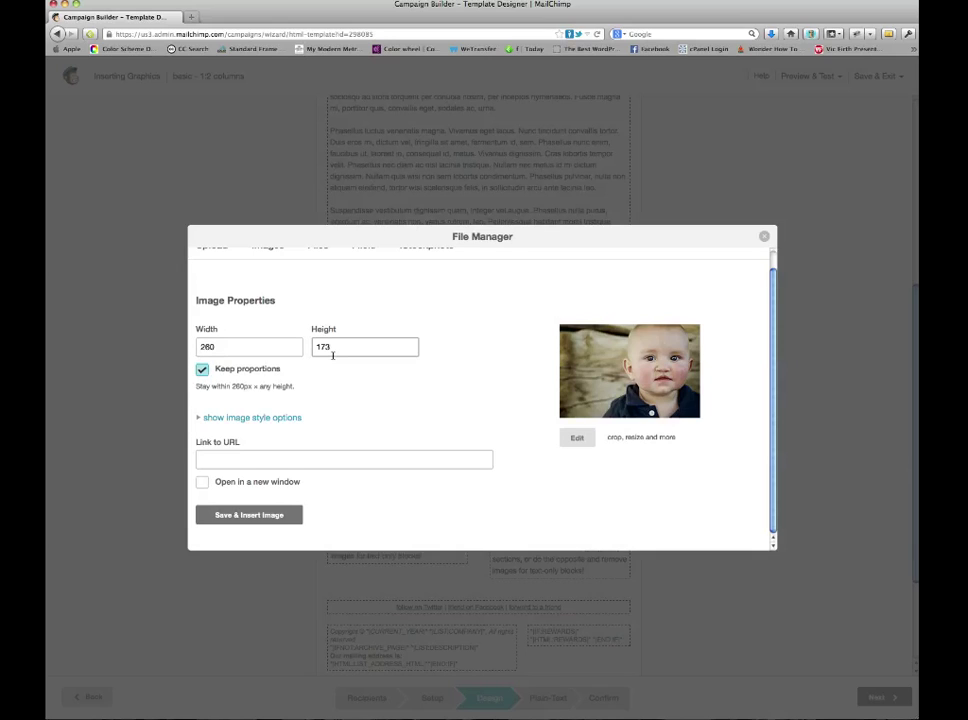
pyautogui.click(234, 420)
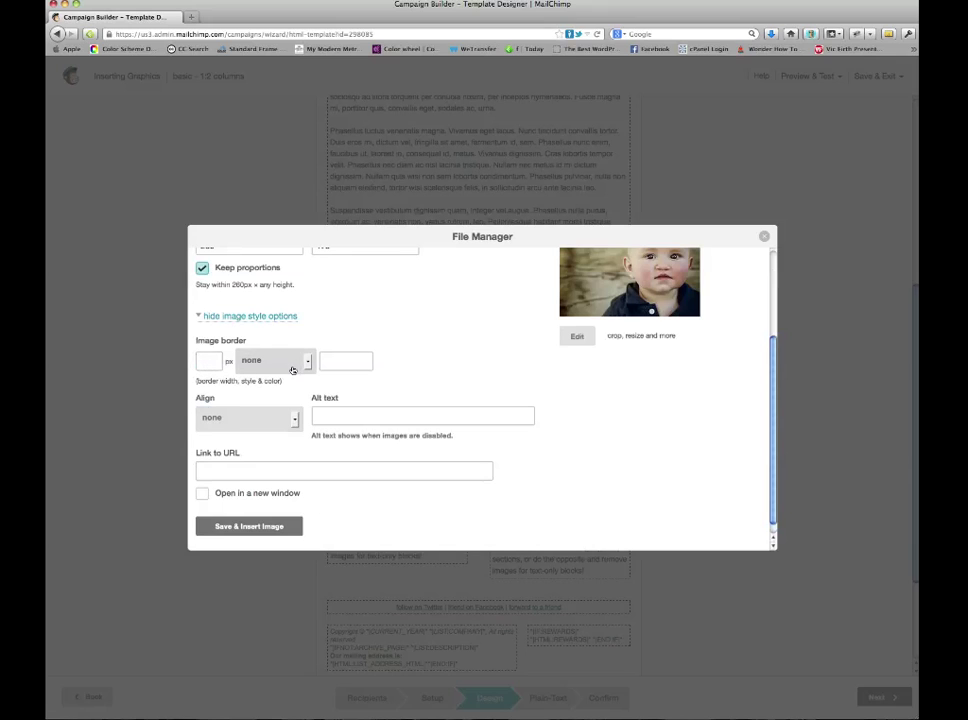
# Enter the baby's name as the photo's alt text.
pyautogui.click(322, 364)
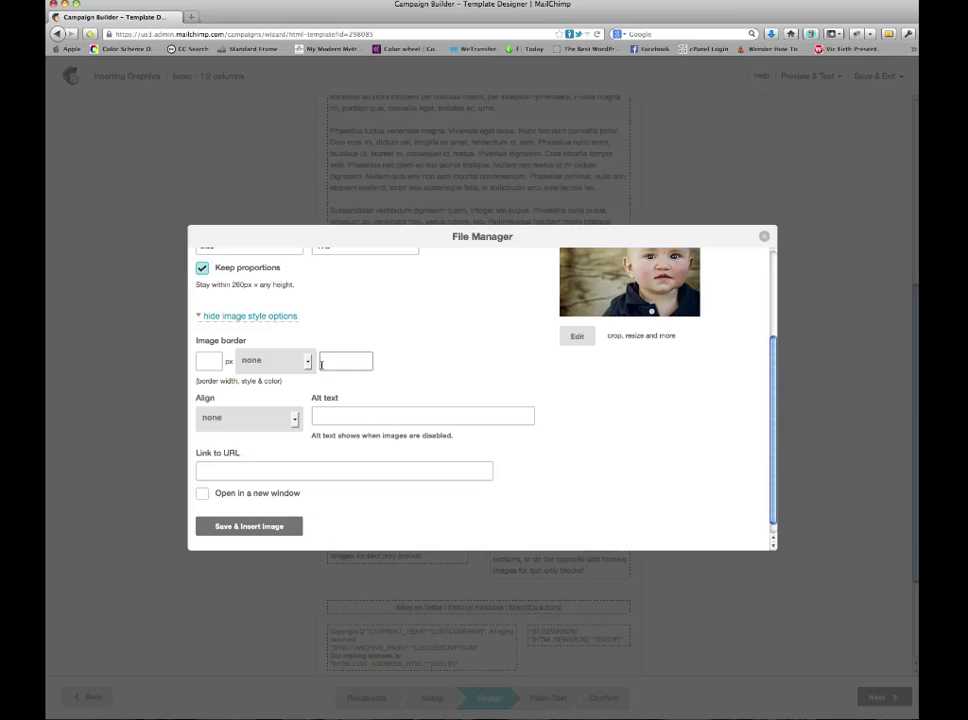
pyautogui.click(345, 418)
pyautogui.click(412, 414)
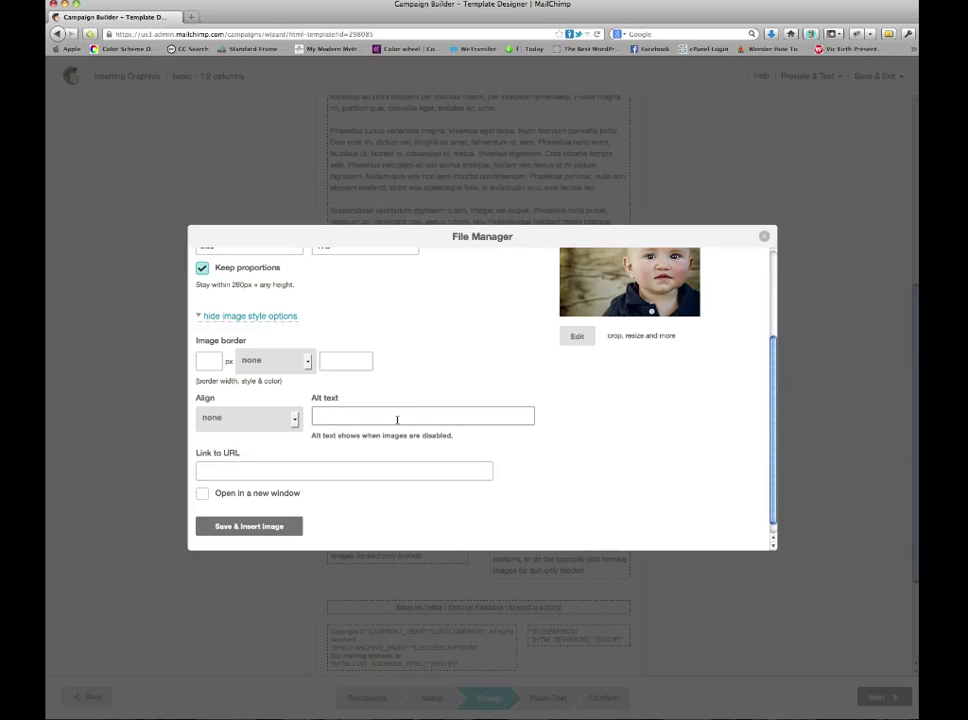
pyautogui.click(380, 416)
pyautogui.write('Brycen Baby')
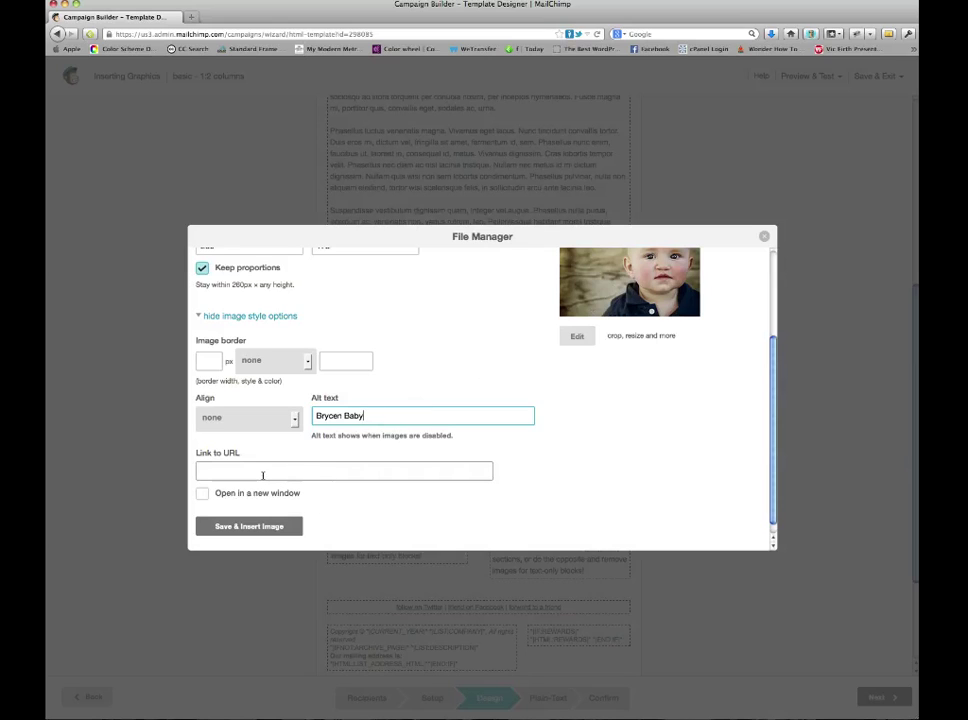
pyautogui.click(276, 474)
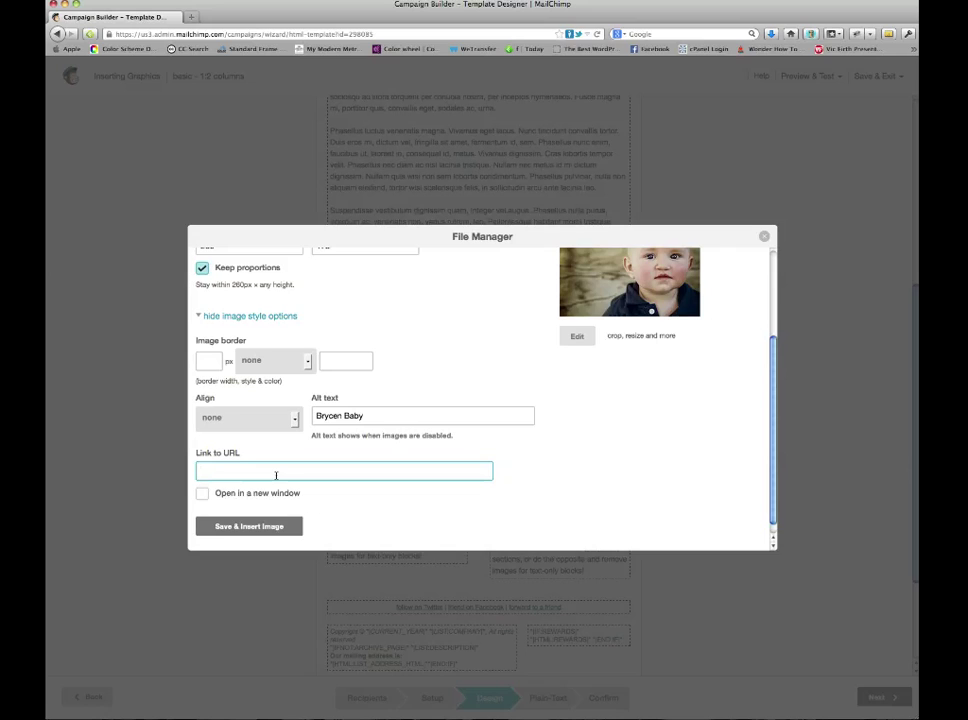
pyautogui.write('http://www.3penguinspho')
pyautogui.write('tography.com')
pyautogui.click(202, 495)
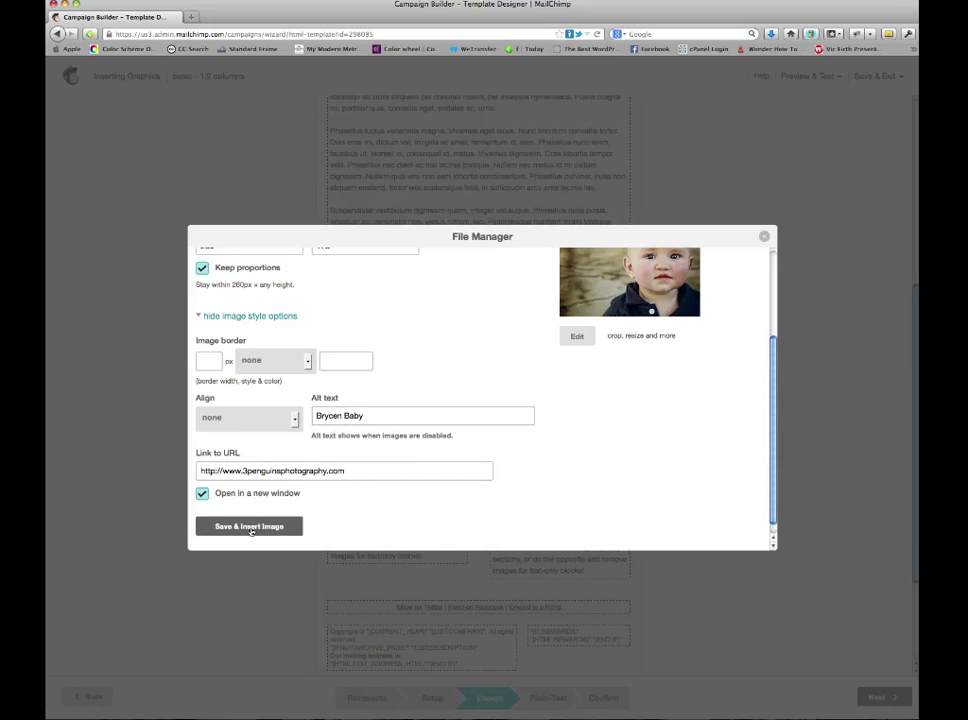
pyautogui.click(252, 527)
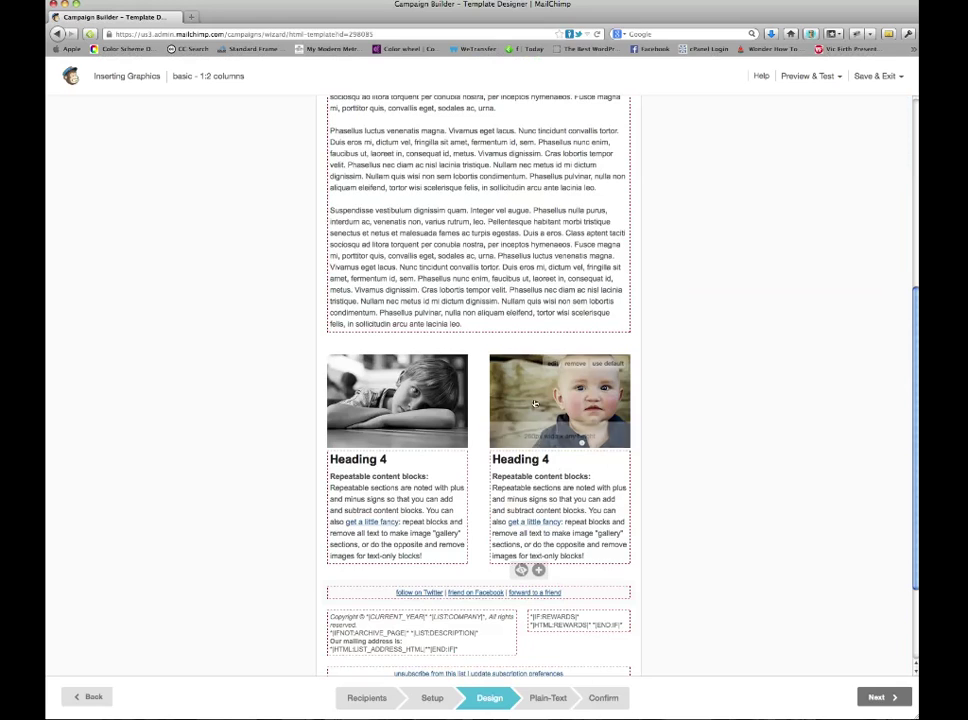
# Scroll up and open the HEADING text block in the Edit Your Content editor.
pyautogui.scroll(2, 910, 390)
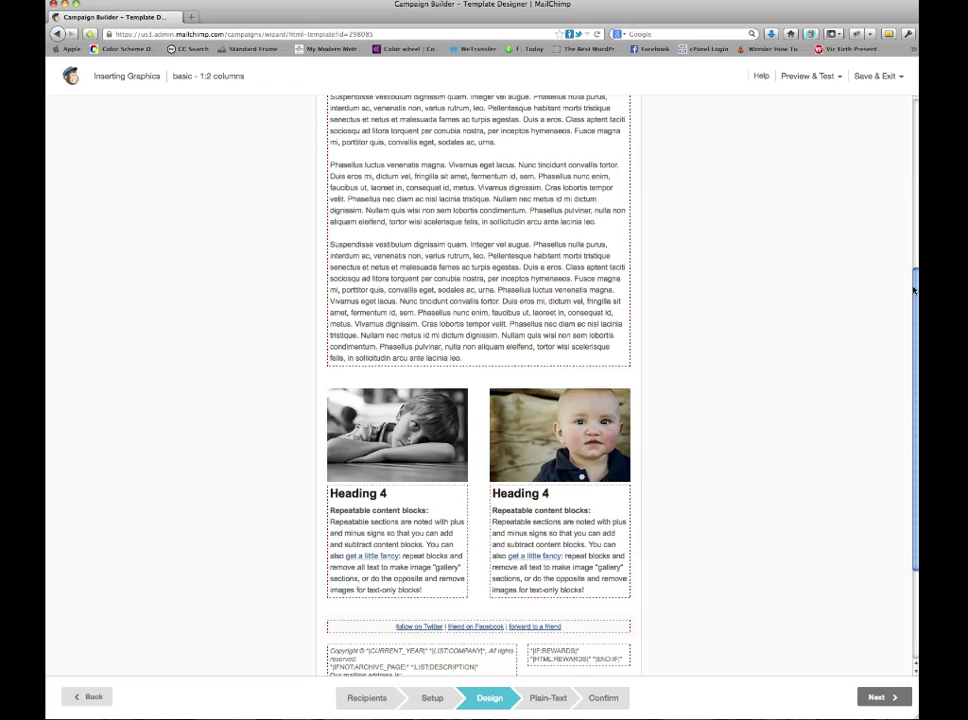
pyautogui.scroll(5, 913, 289)
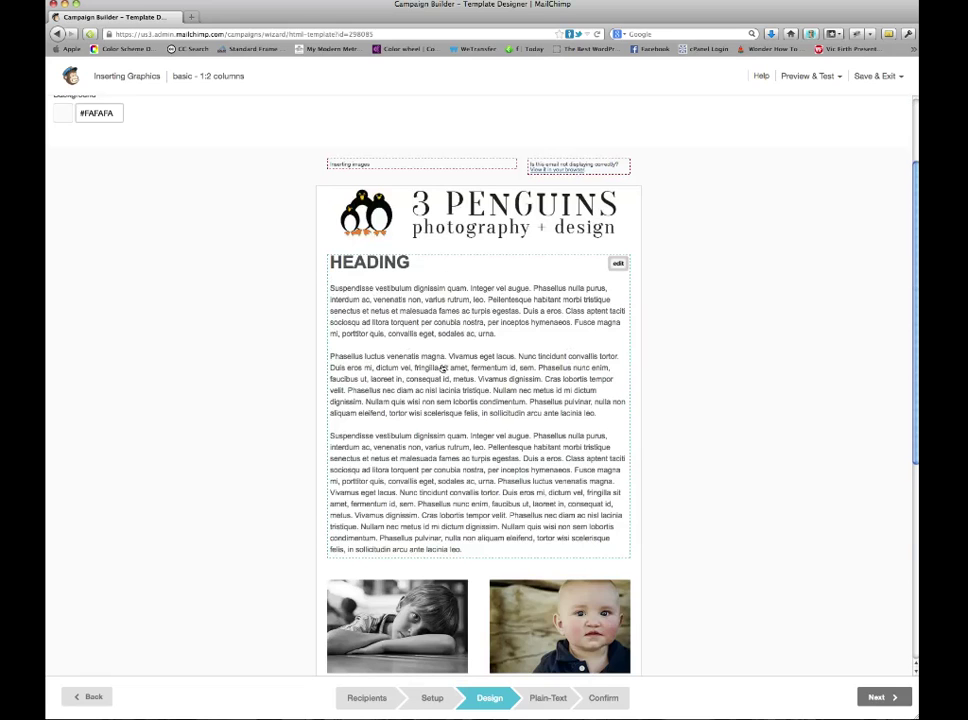
pyautogui.click(333, 290)
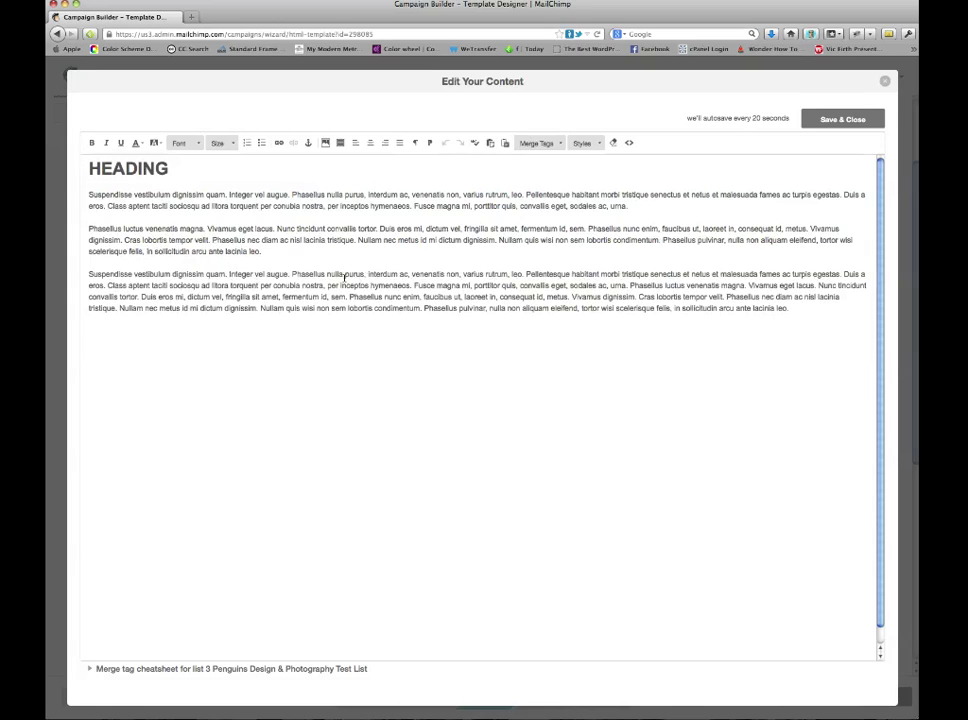
# Place the cursor in the body text and bring up the editor's image File Manager.
pyautogui.click(87, 228)
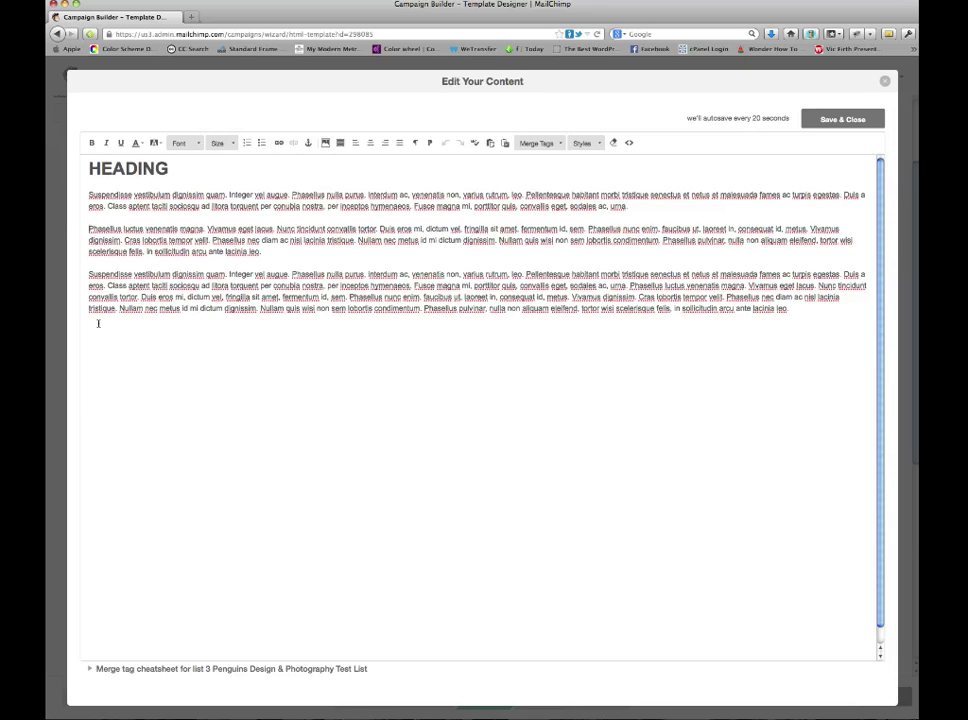
pyautogui.click(325, 144)
pyautogui.click(325, 145)
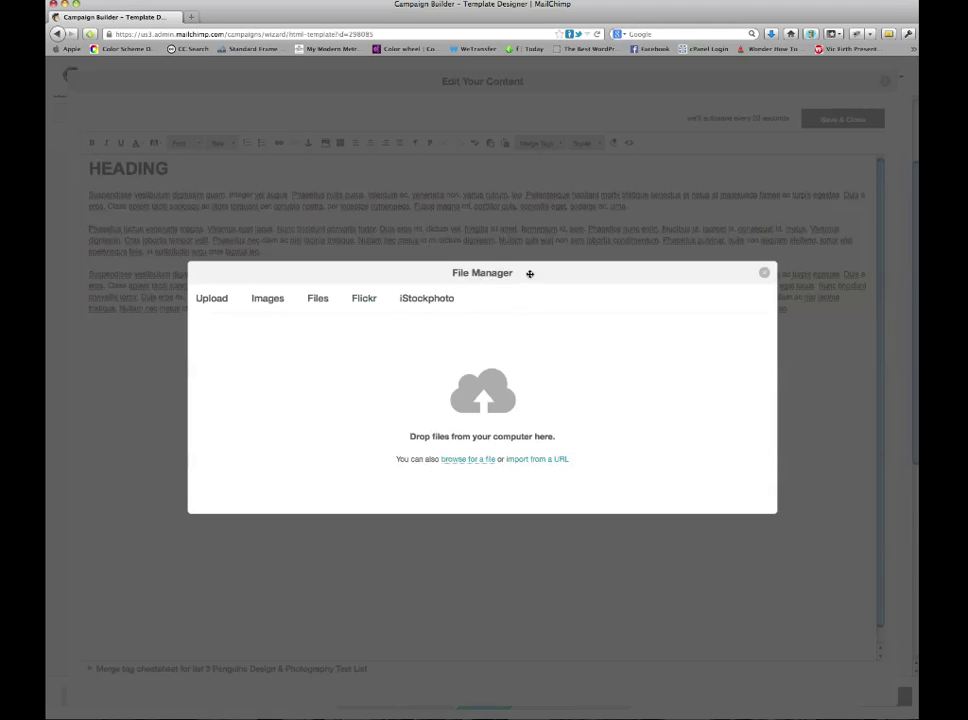
# Upload the dinner photo from the Images folder, shown at 1016 × 1524.
pyautogui.click(209, 302)
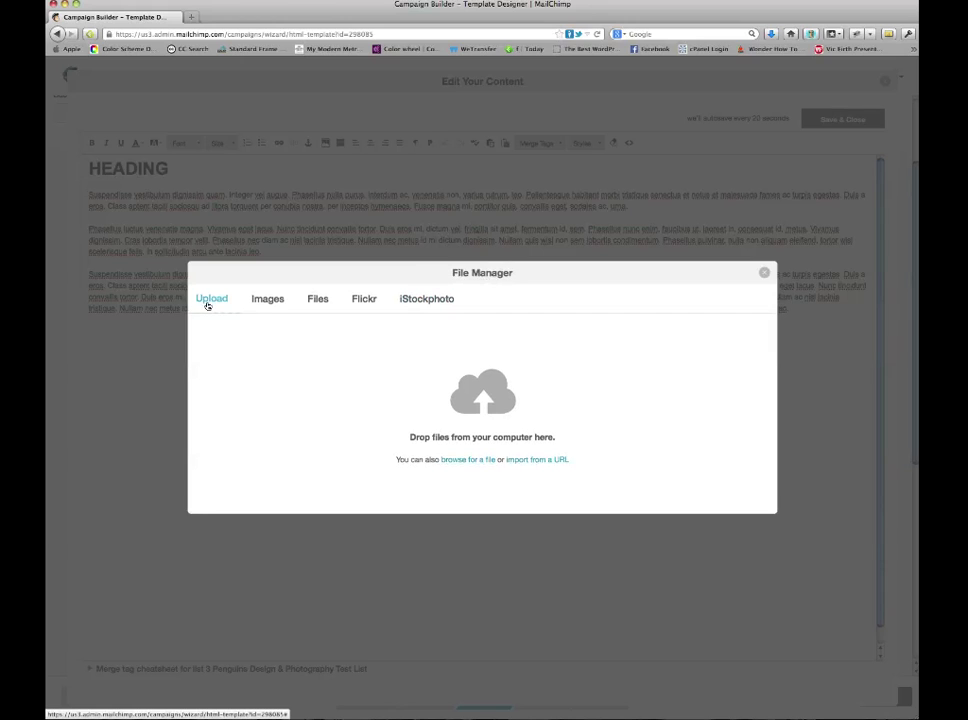
pyautogui.click(460, 459)
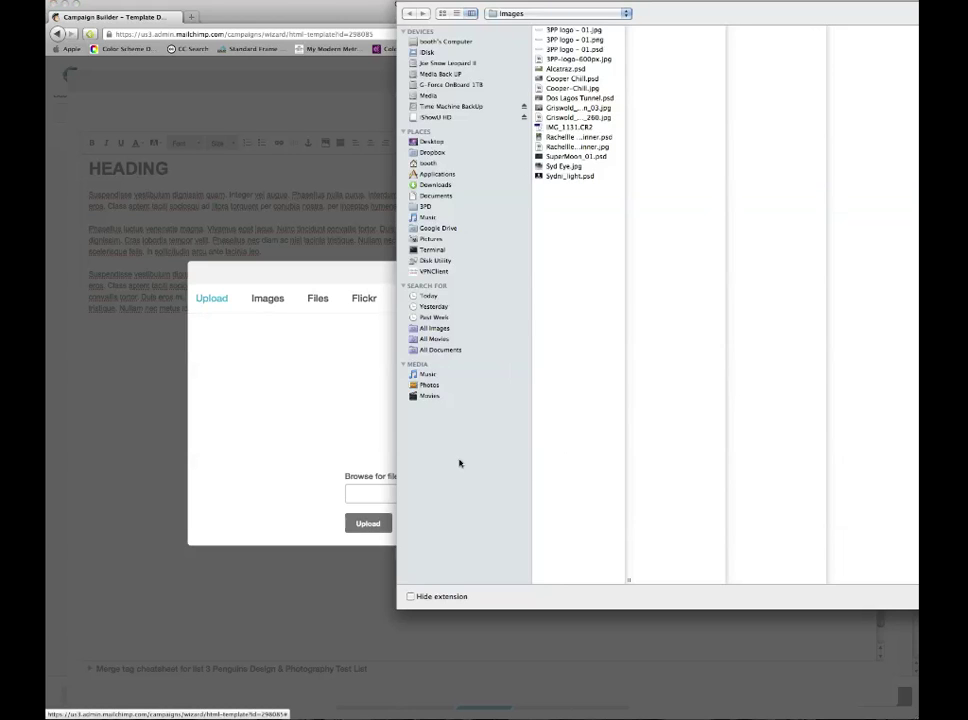
pyautogui.click(600, 148)
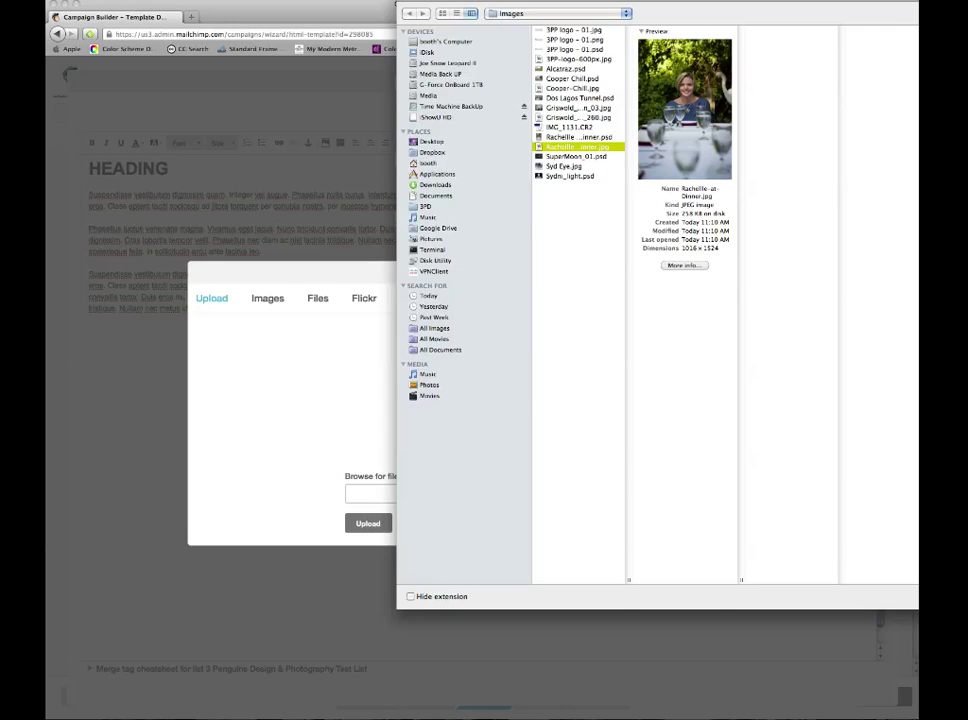
pyautogui.press('Return')
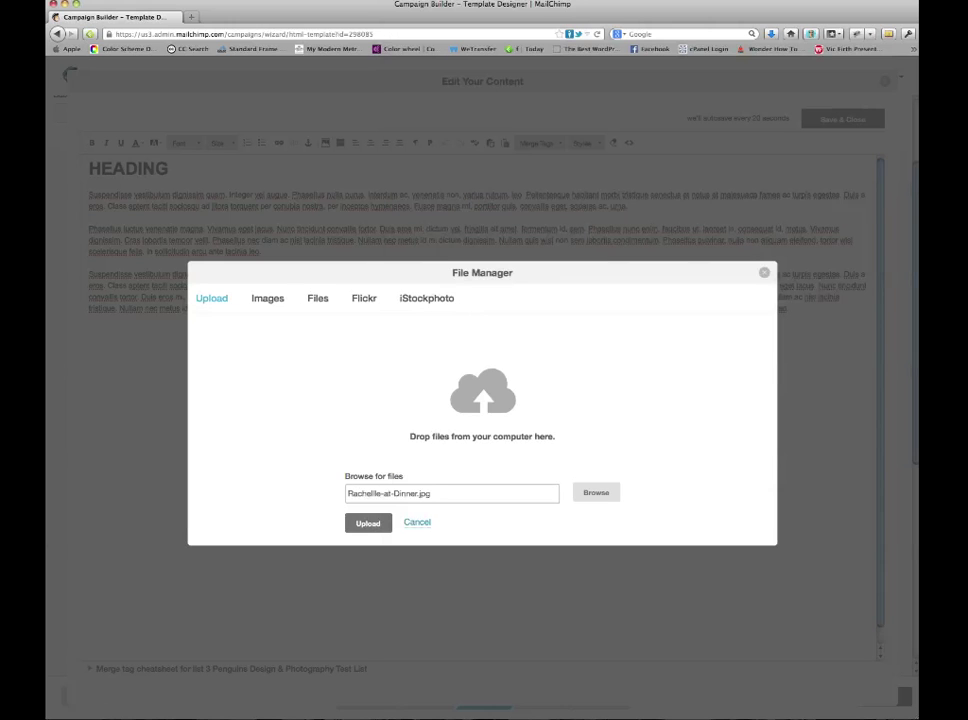
pyautogui.click(370, 523)
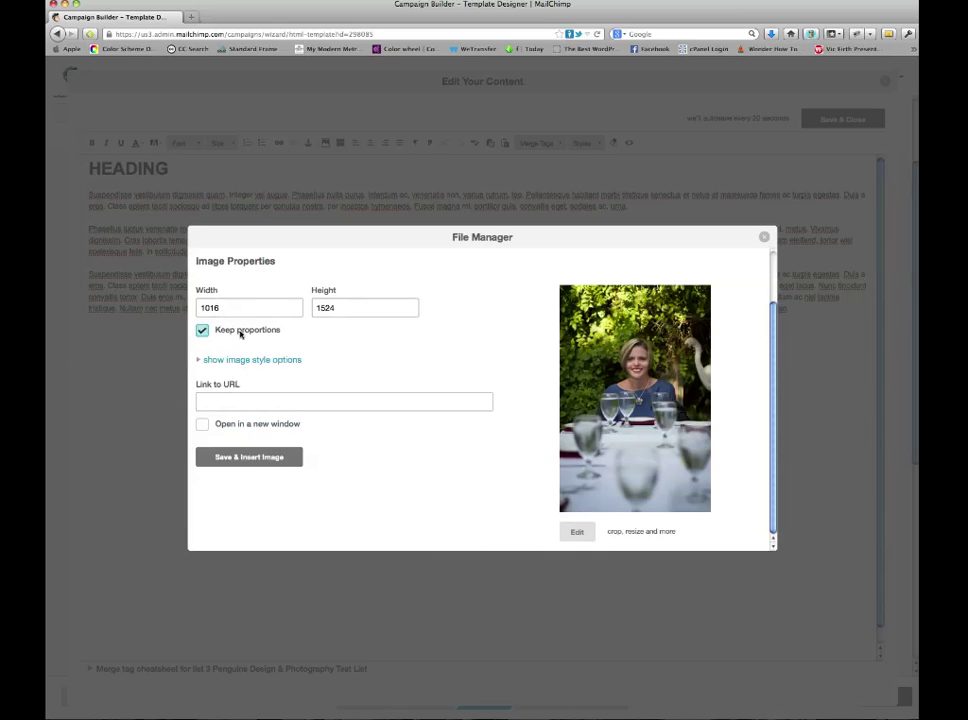
# Resize the dinner photo to width 300, keeping proportions so height becomes 450.
pyautogui.click(218, 332)
pyautogui.click(202, 330)
pyautogui.moveTo(227, 309); pyautogui.dragTo(191, 312)
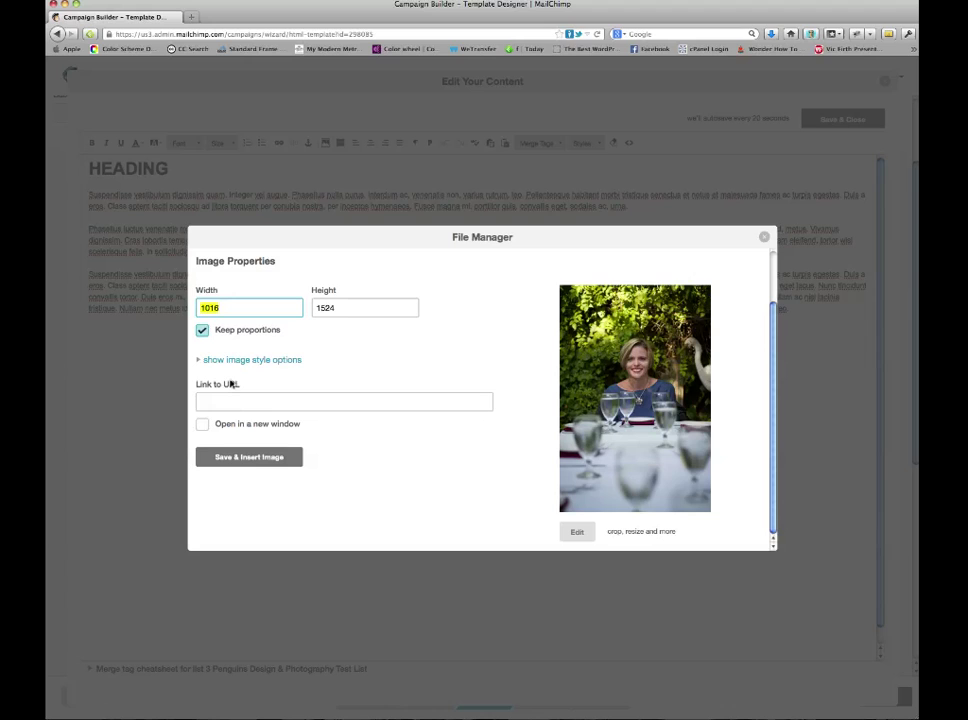
pyautogui.write('300')
pyautogui.press('Tab')
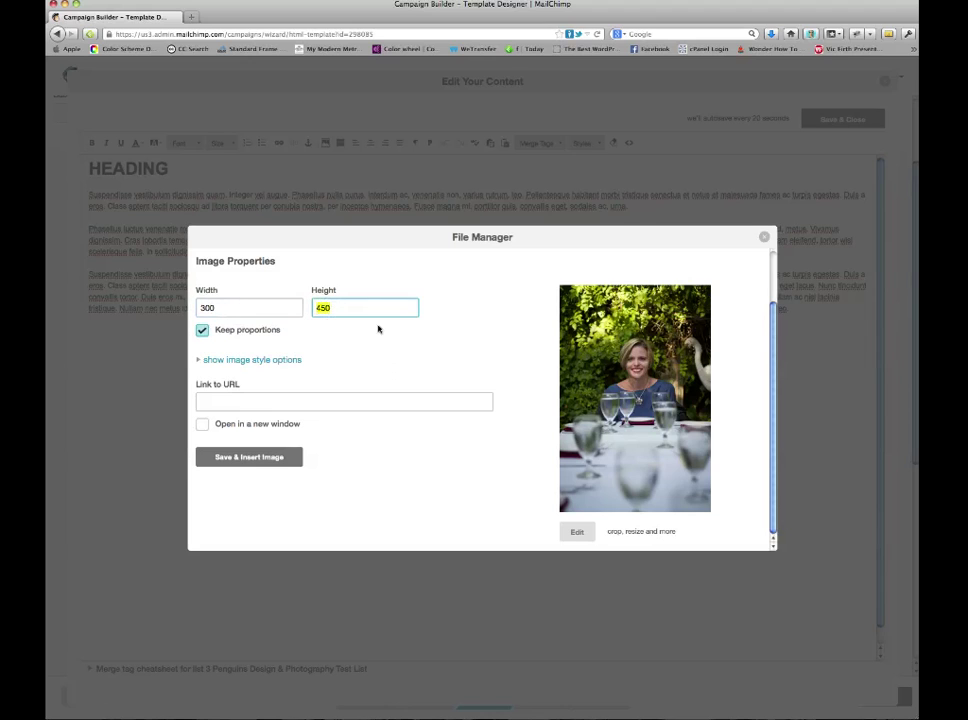
# Set the dinner photo's Align option to left and add alt text describing the woman at dinner.
pyautogui.click(247, 360)
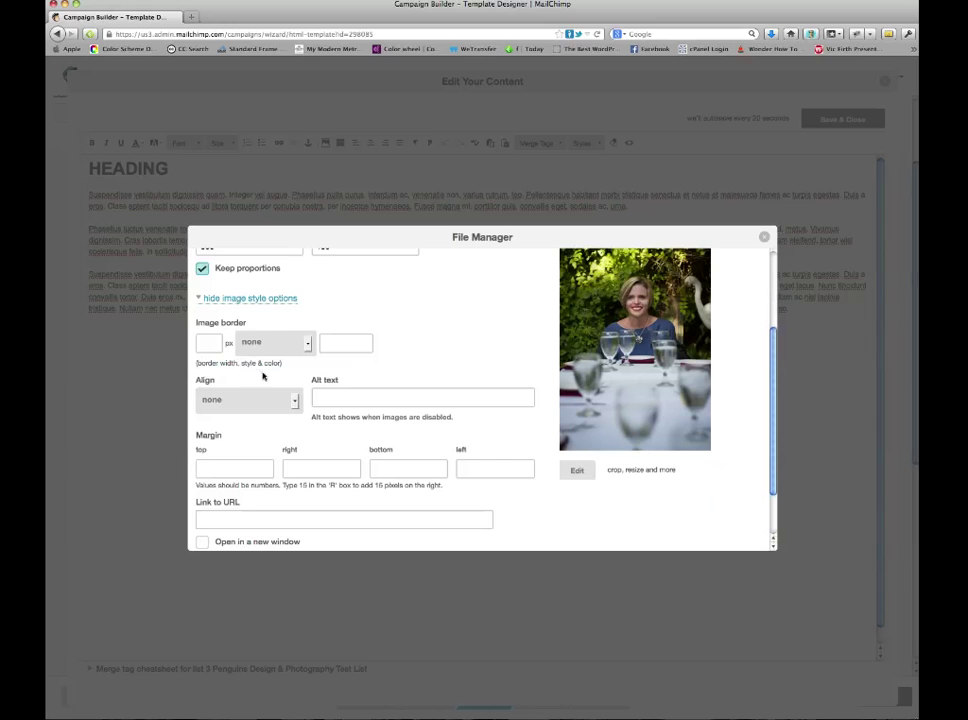
pyautogui.click(204, 344)
pyautogui.click(295, 401)
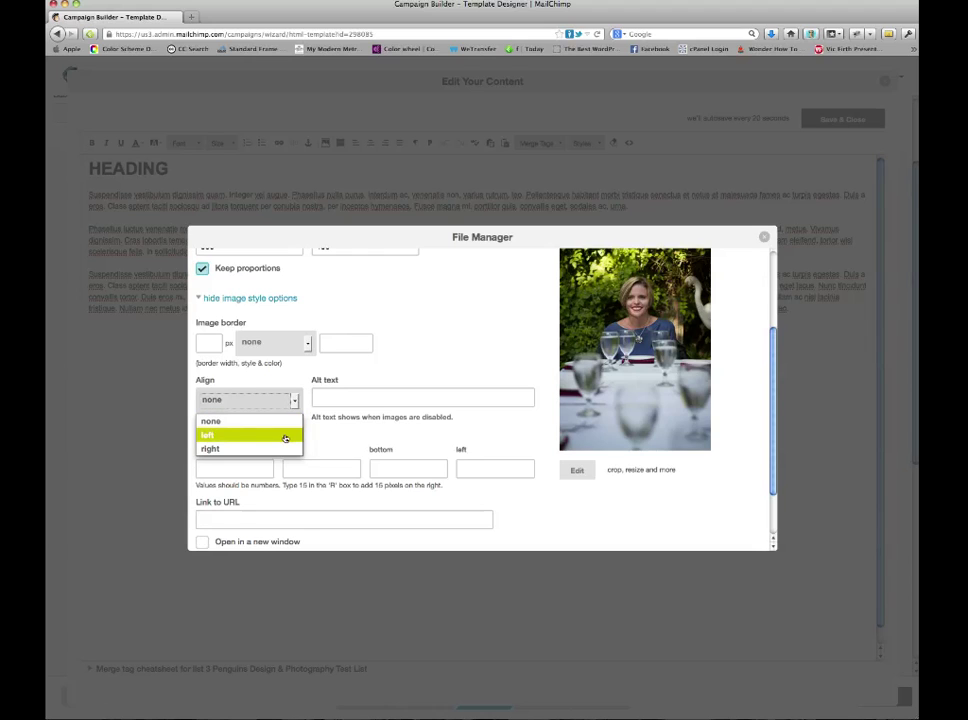
pyautogui.click(285, 438)
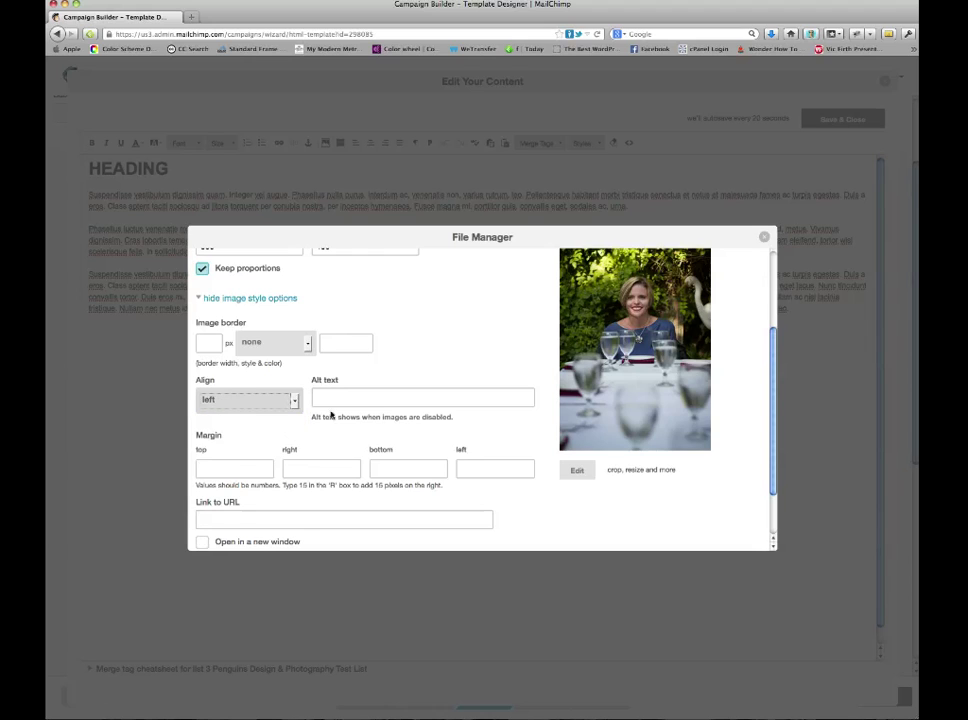
pyautogui.click(344, 397)
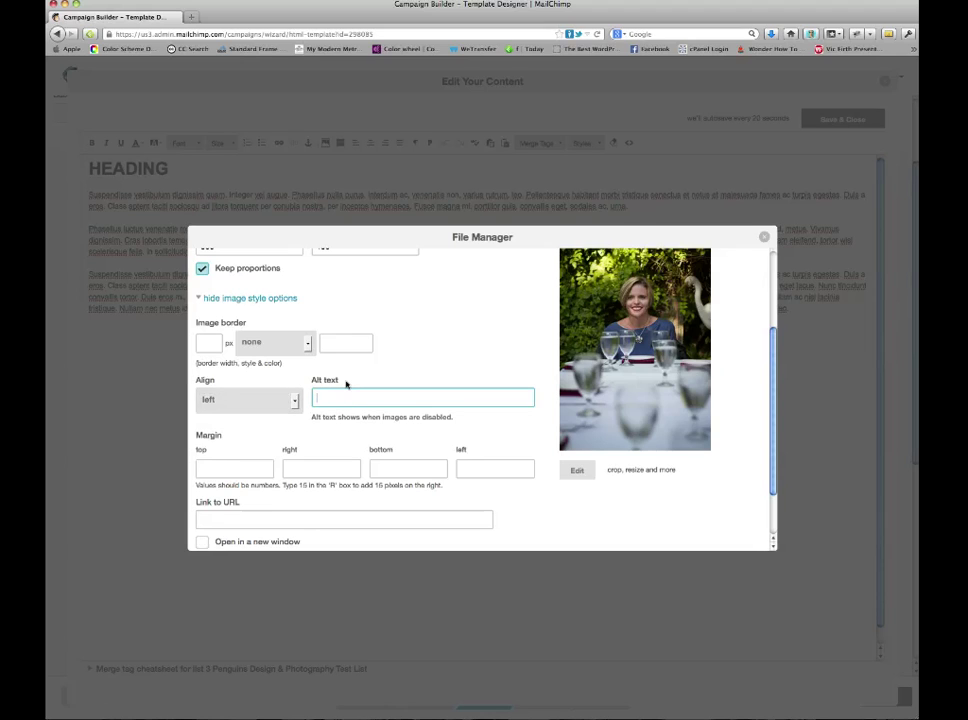
pyautogui.write('Rachelle at dinner')
# Enter margins of 15 right and 7 bottom for the dinner photo, leaving top and left blank.
pyautogui.click(470, 472)
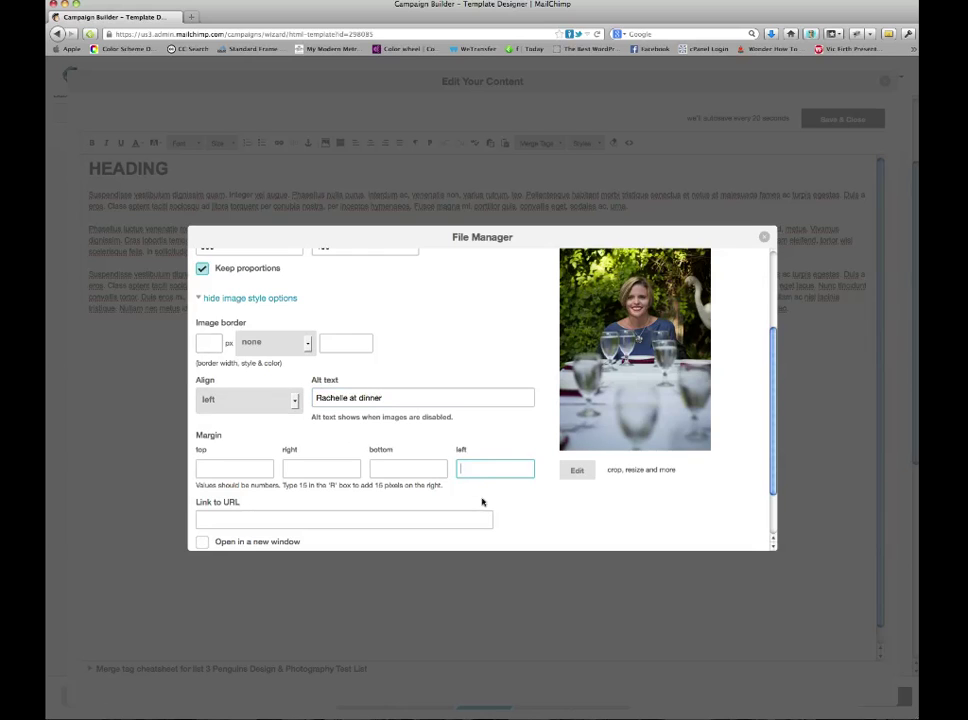
pyautogui.click(389, 472)
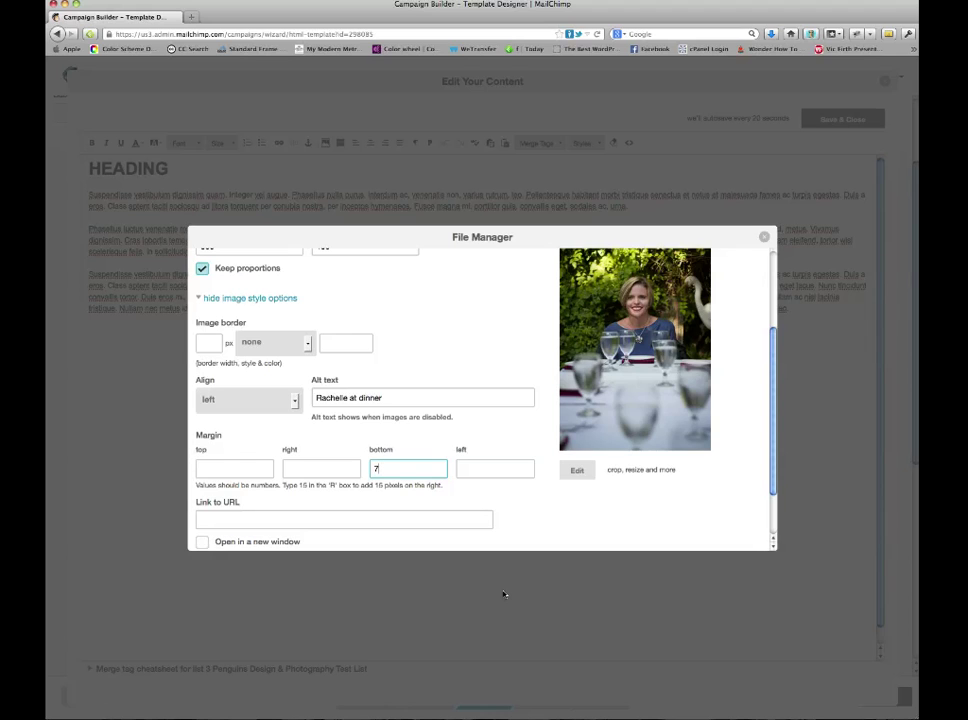
pyautogui.click(296, 468)
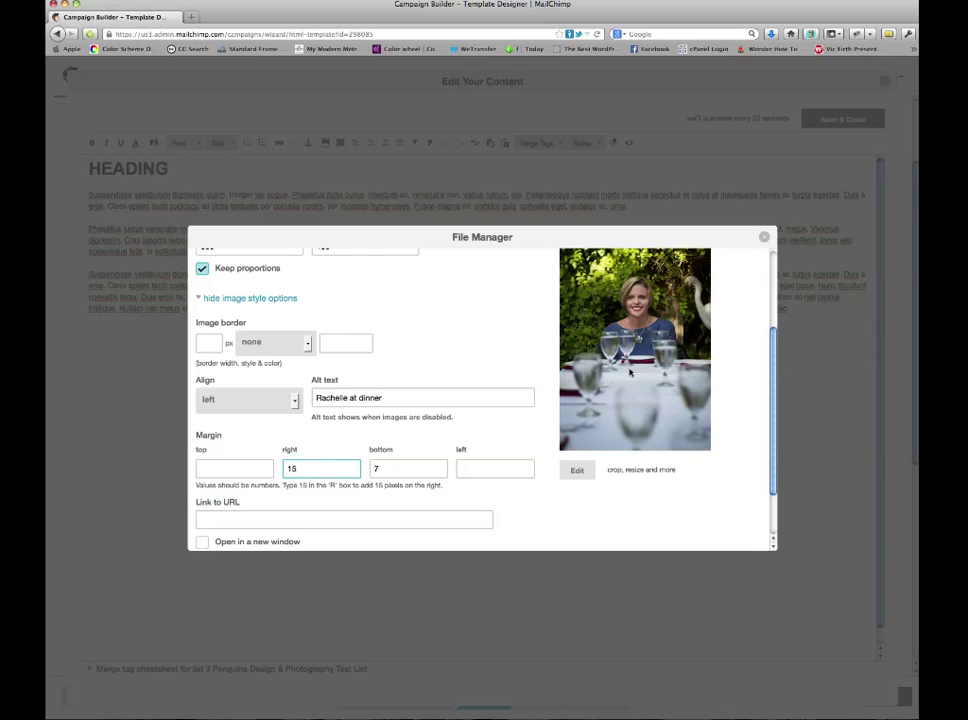
pyautogui.click(223, 465)
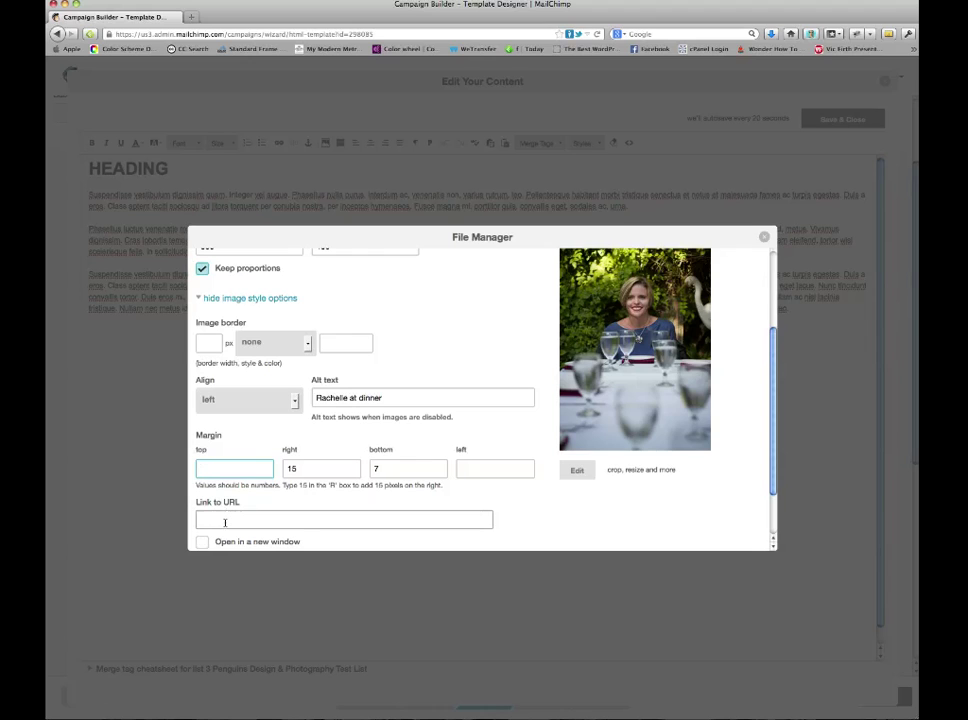
pyautogui.click(230, 518)
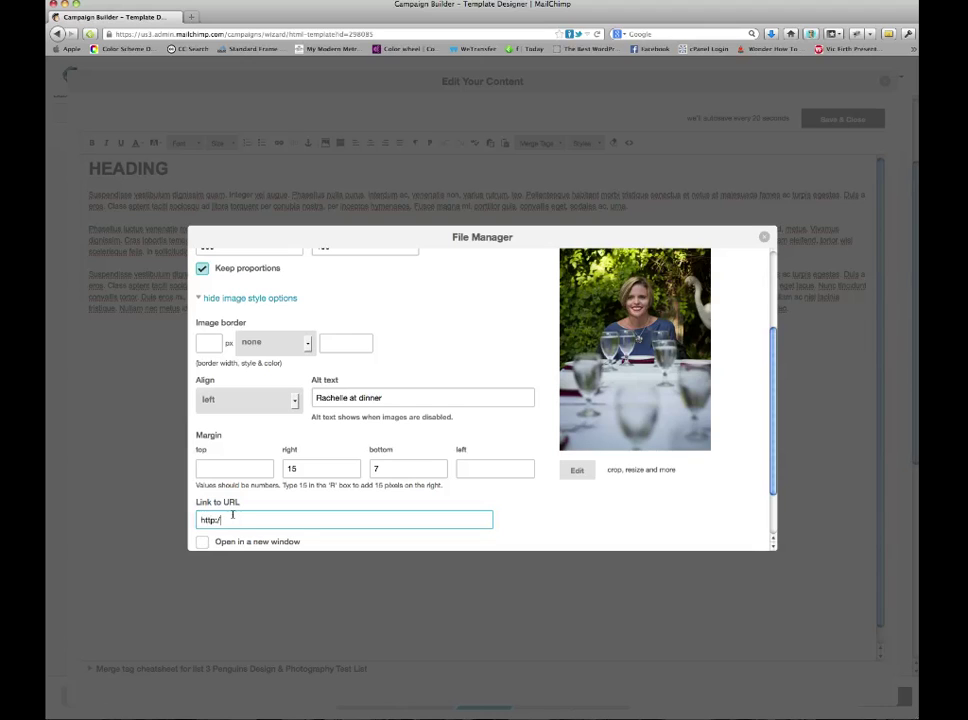
pyautogui.write('www.3penguinsphotography.com')
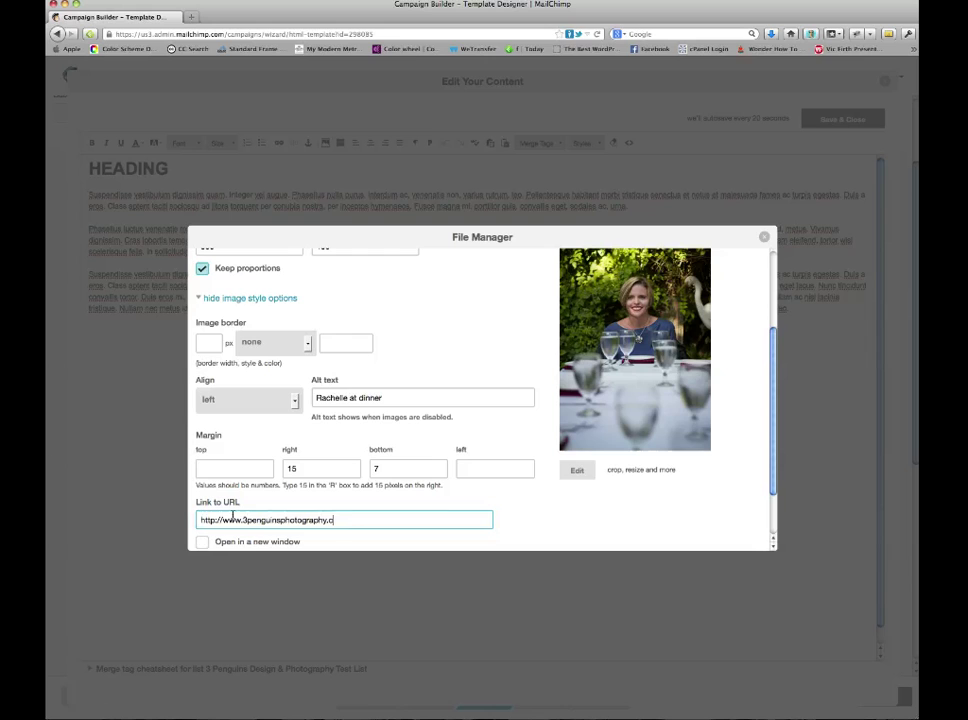
pyautogui.click(202, 541)
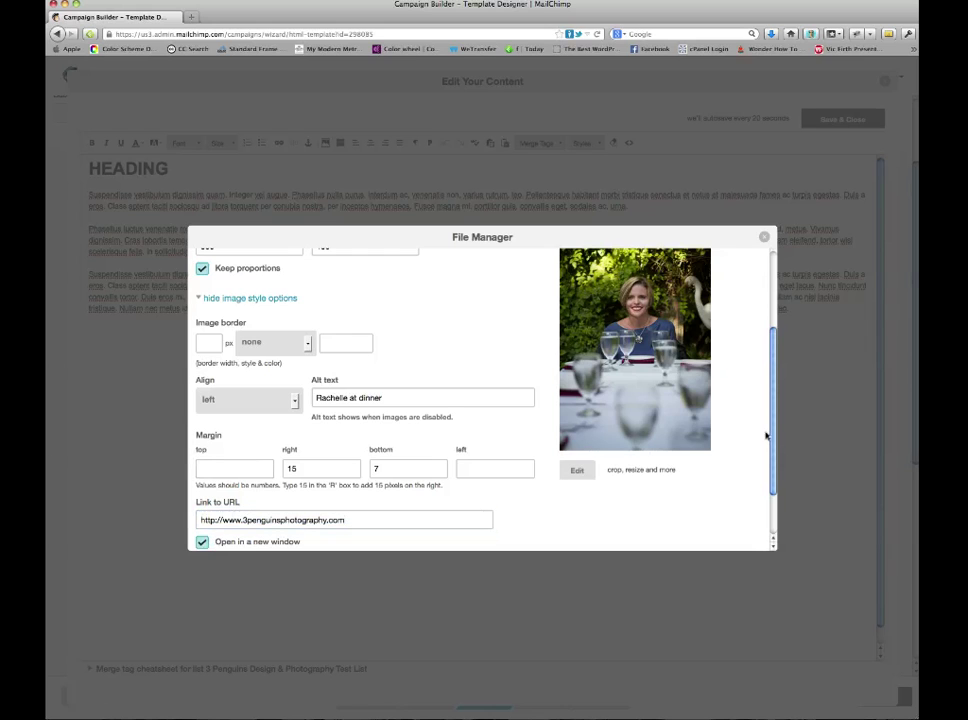
pyautogui.scroll(-1, 771, 443)
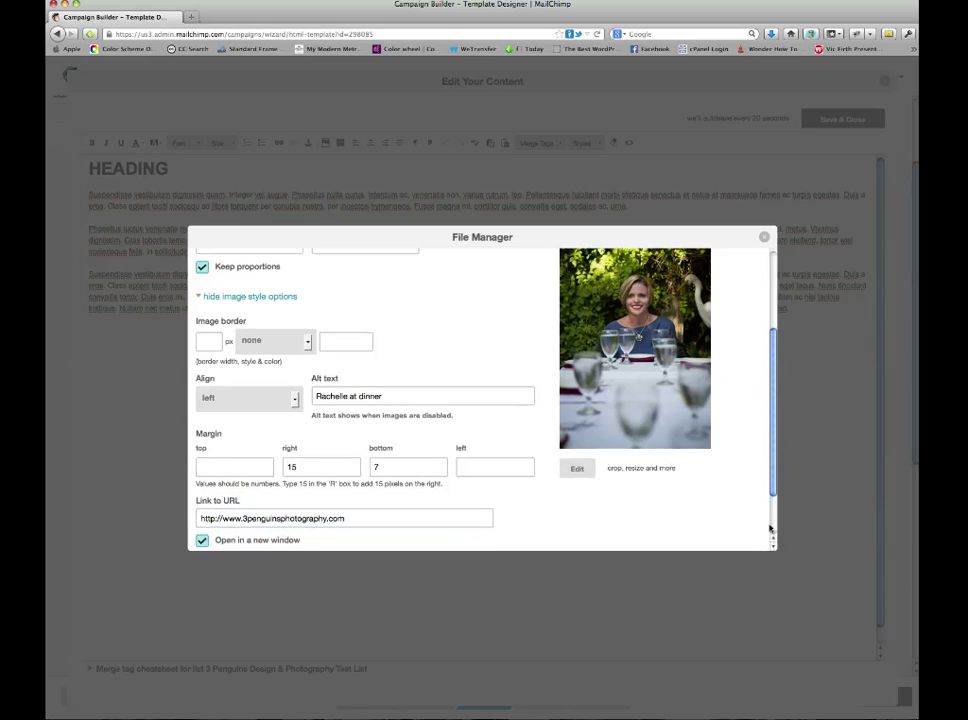
pyautogui.scroll(-3, 772, 522)
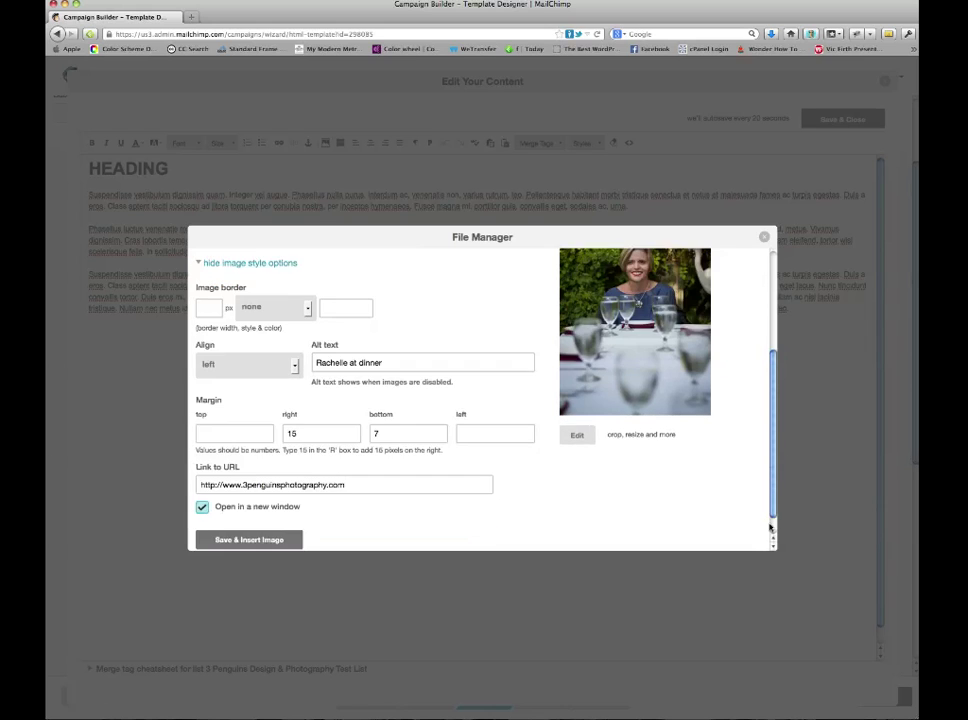
pyautogui.scroll(-2, 254, 542)
pyautogui.click(251, 517)
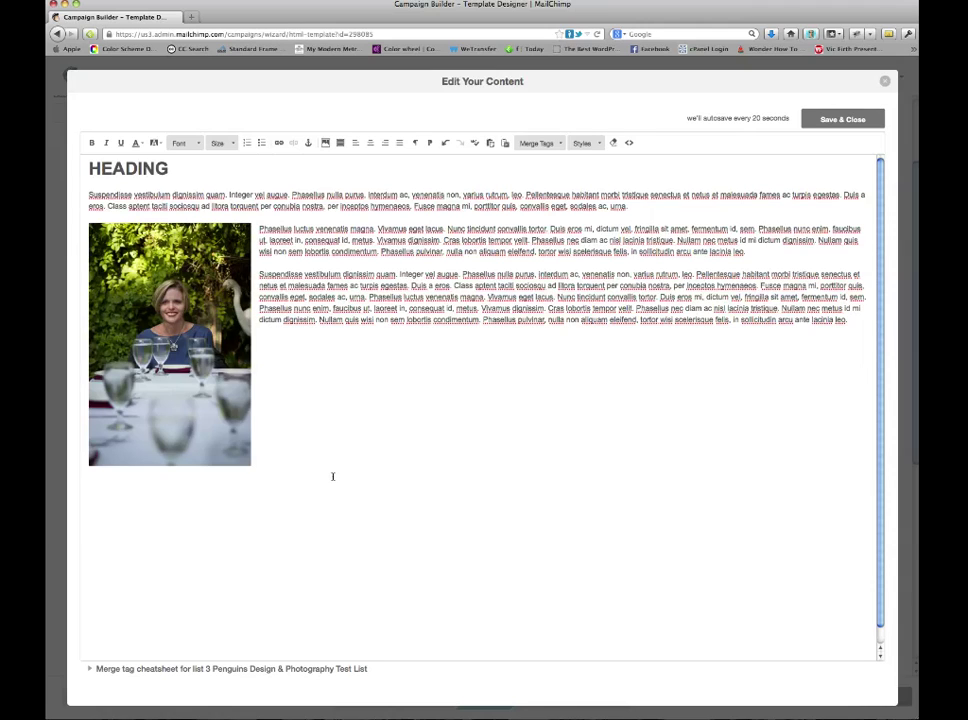
# Save and close the edited content block to return to the design preview.
pyautogui.click(843, 119)
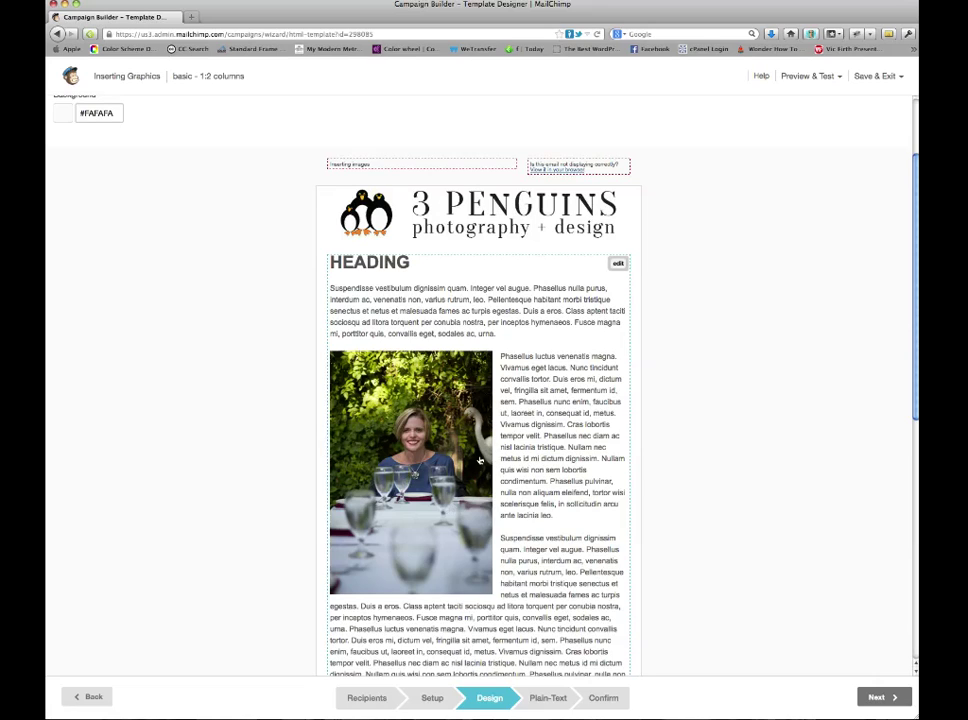
pyautogui.moveTo(376, 410); pyautogui.dragTo(543, 460)
# Reopen the text block and move the dinner photo to the start of the second paragraph.
pyautogui.click(436, 315)
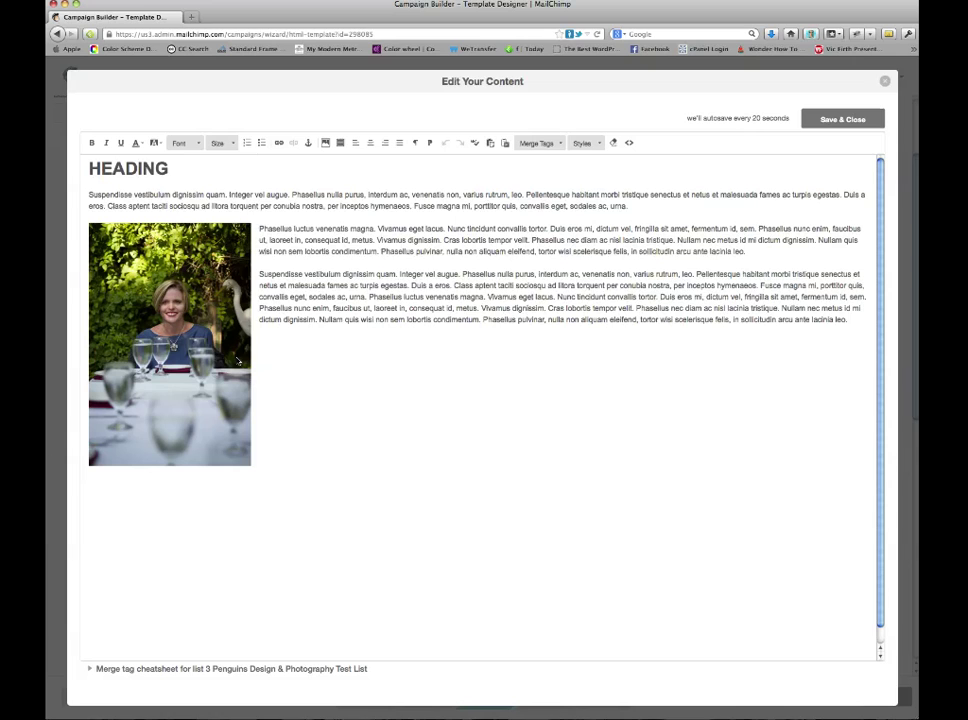
pyautogui.moveTo(172, 345); pyautogui.dragTo(766, 298)
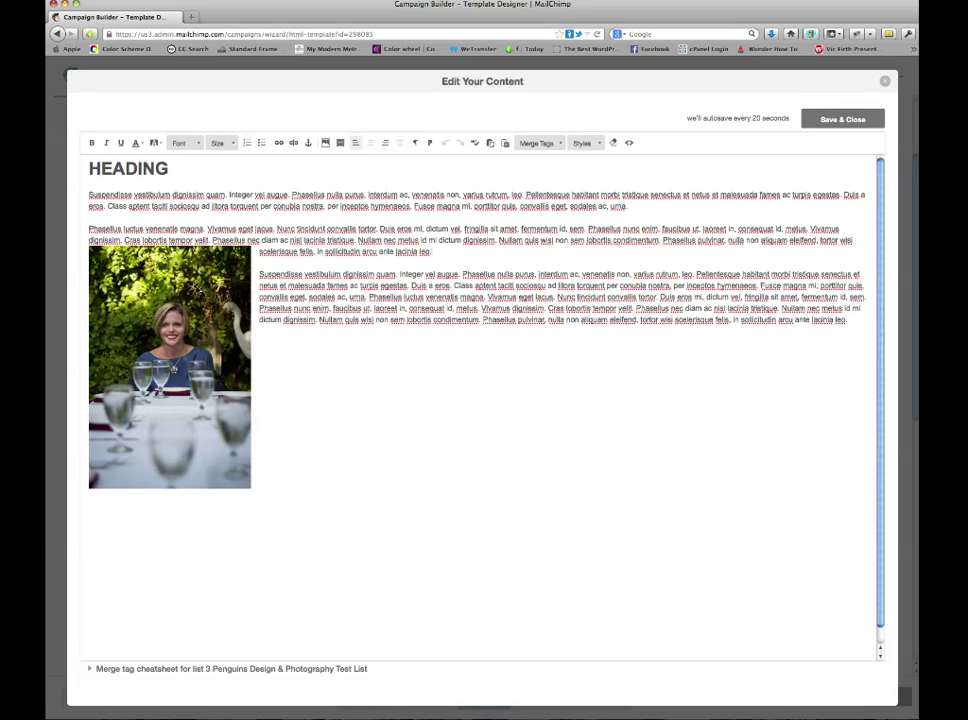
pyautogui.moveTo(198, 290); pyautogui.dragTo(90, 228)
pyautogui.click(136, 256)
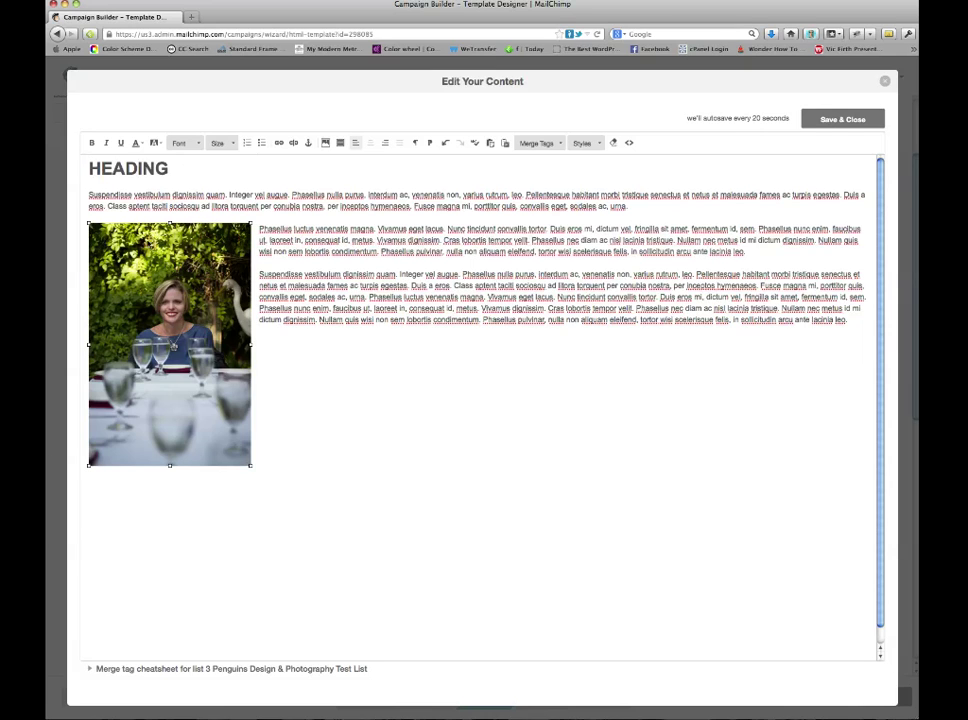
# Resize the dinner photo to 200 wide by 300 high in its image properties.
pyautogui.doubleClick(138, 258)
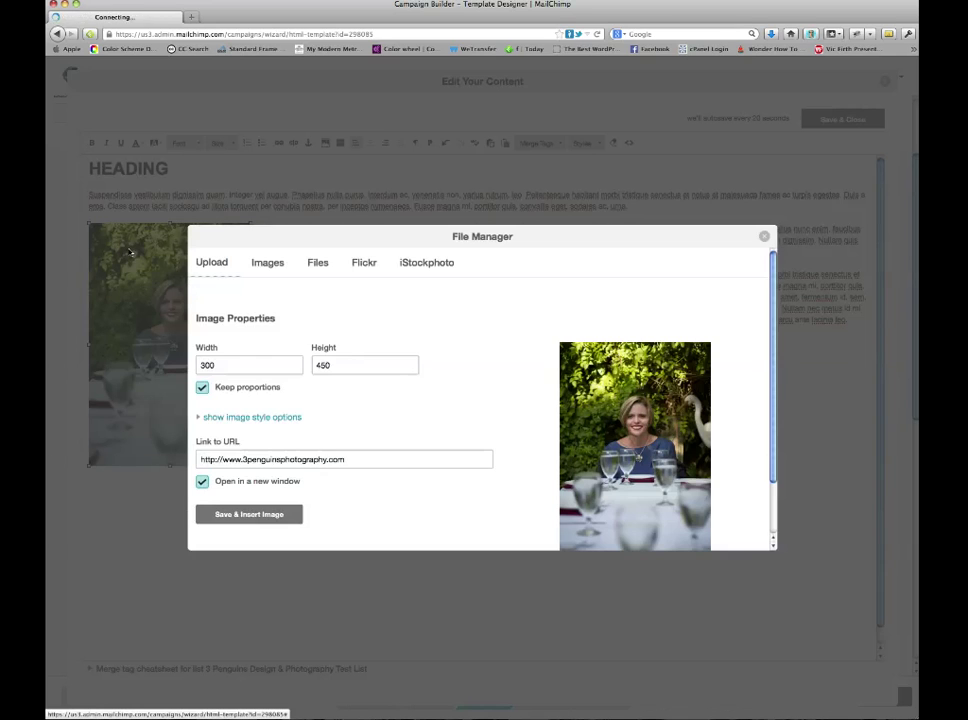
pyautogui.doubleClick(332, 366)
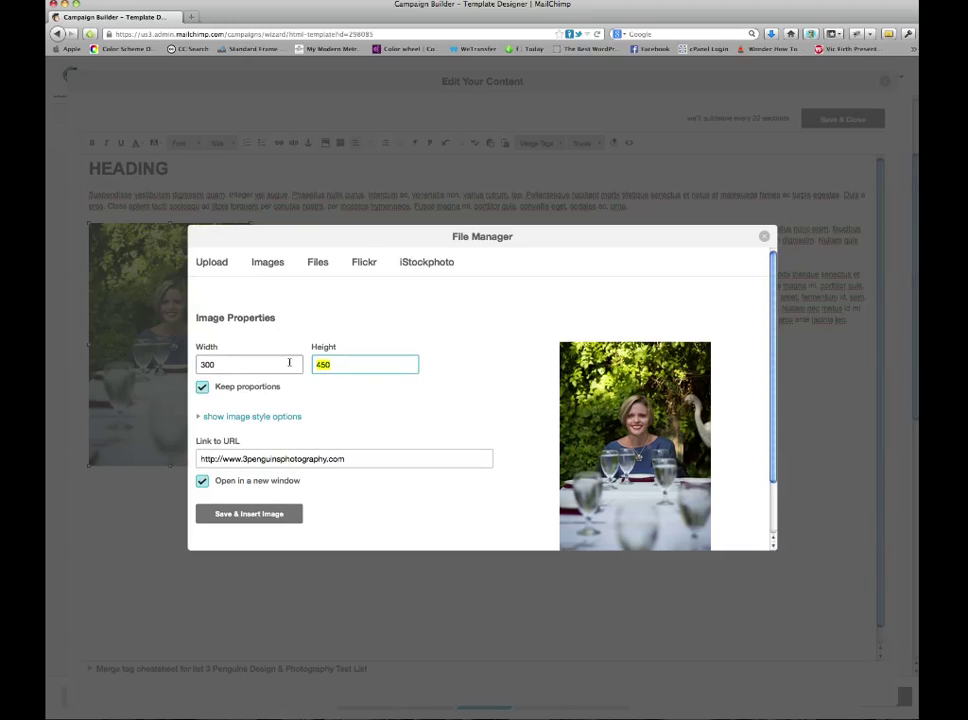
pyautogui.write('300')
pyautogui.hotkey('shift', 'Tab')
pyautogui.write('200')
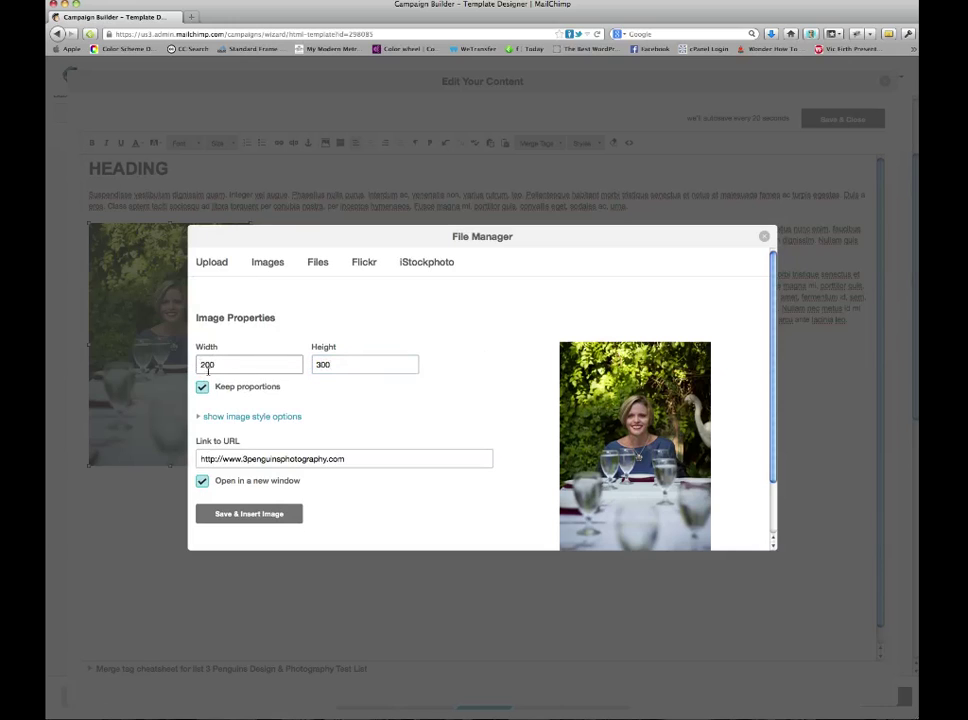
# Give the photo a 2 px double light-grey #bbbbbb border and right alignment.
pyautogui.click(243, 418)
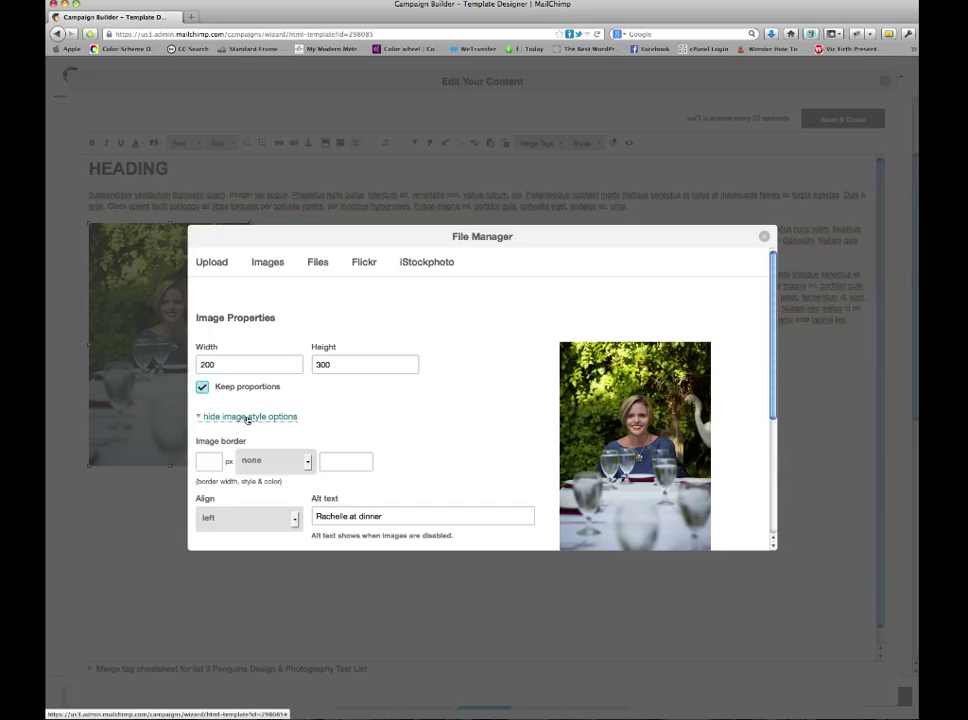
pyautogui.click(210, 462)
pyautogui.write('2')
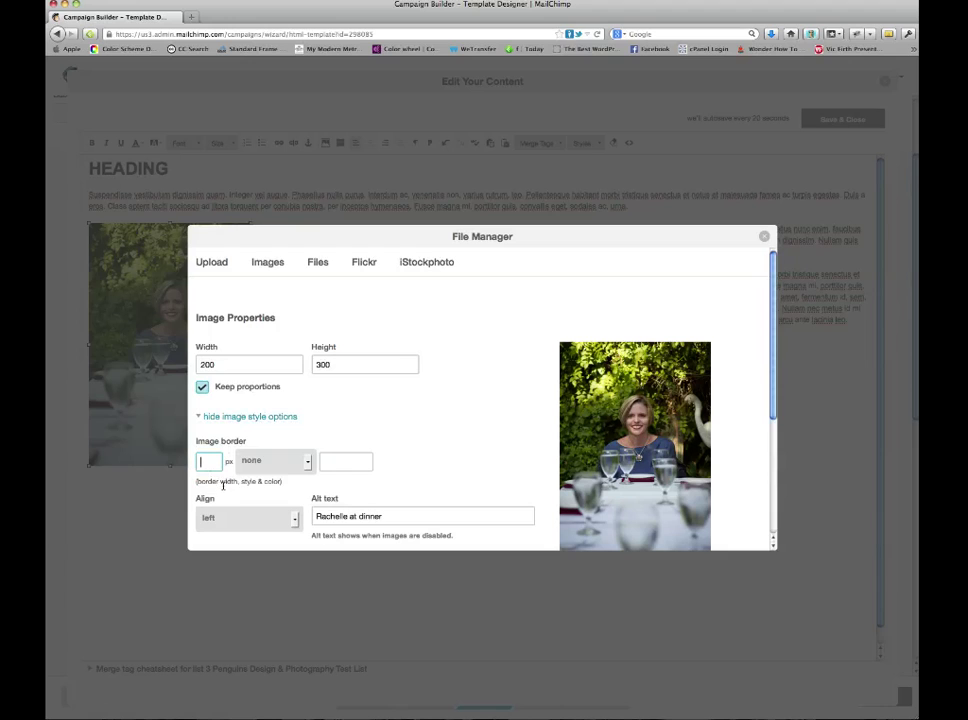
pyautogui.click(306, 462)
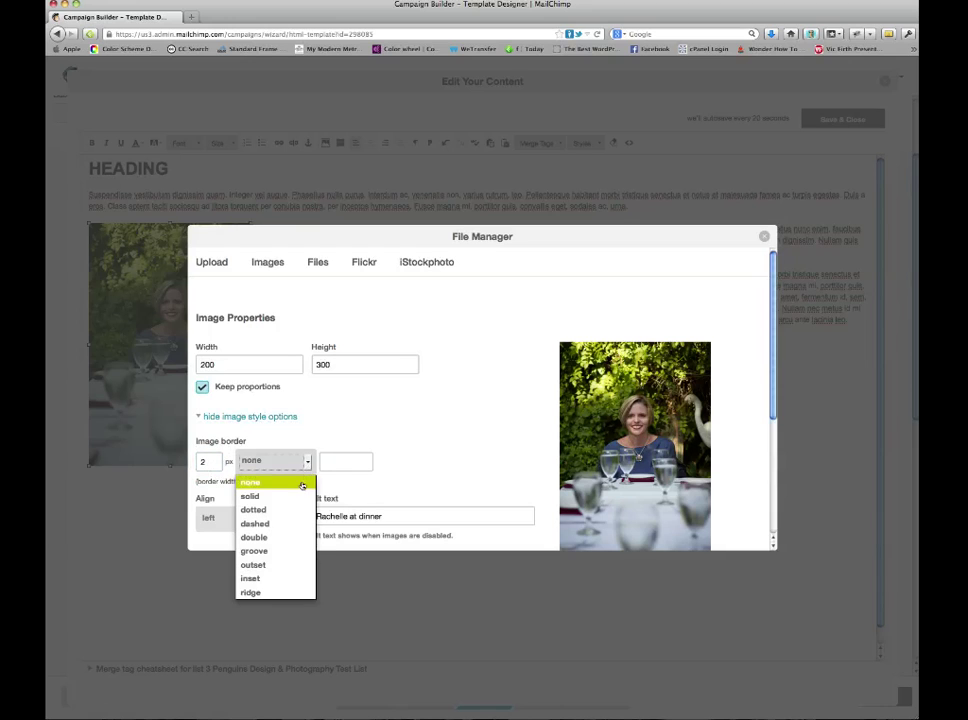
pyautogui.click(277, 538)
pyautogui.click(329, 462)
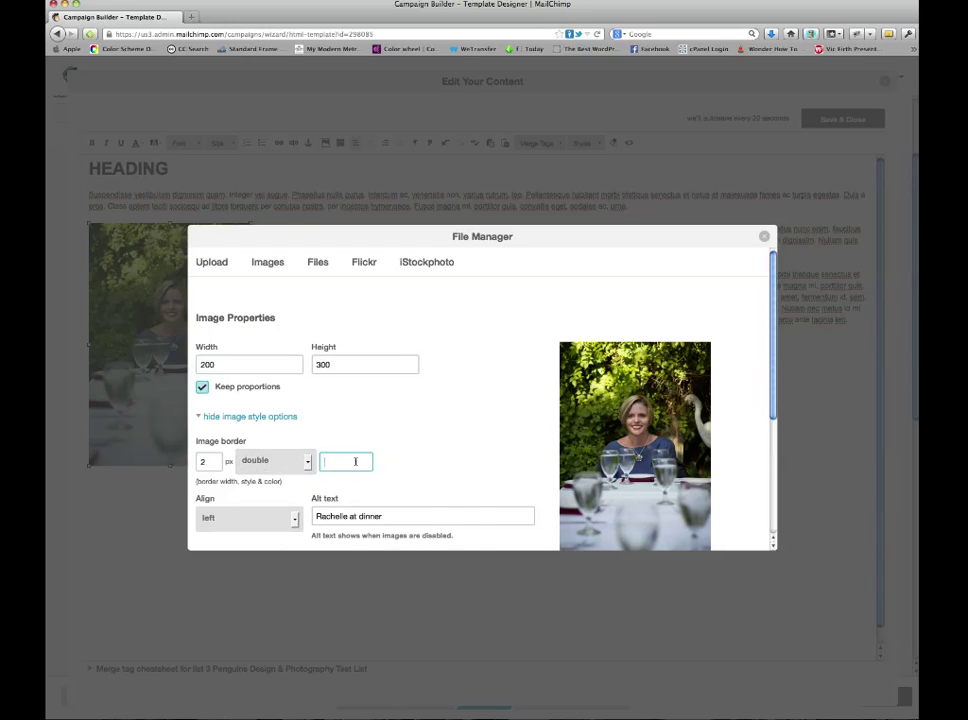
pyautogui.click(351, 466)
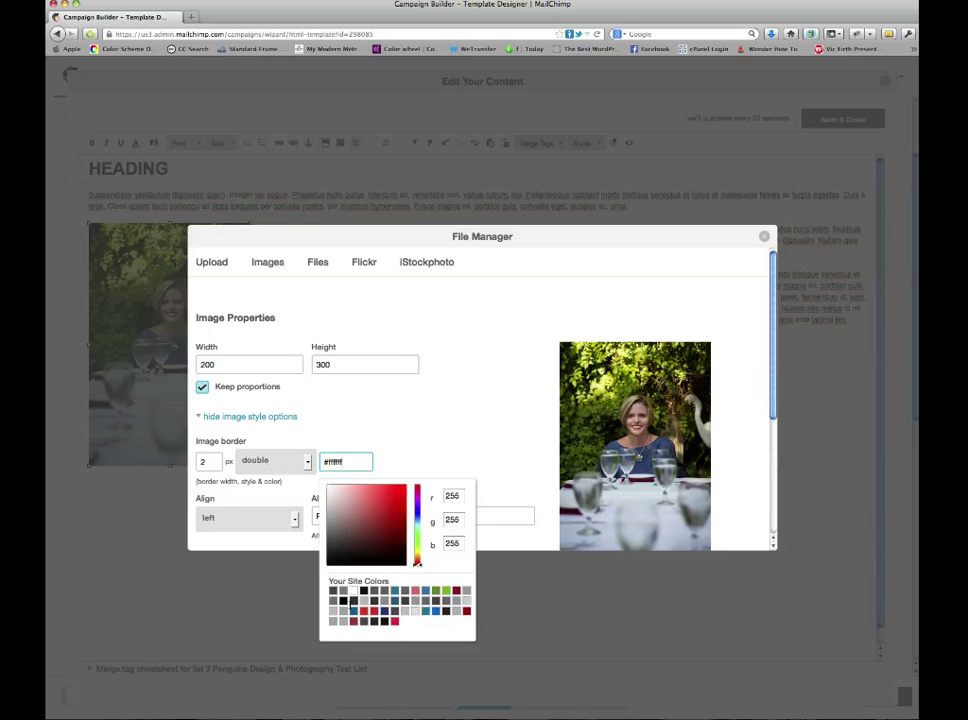
pyautogui.click(332, 611)
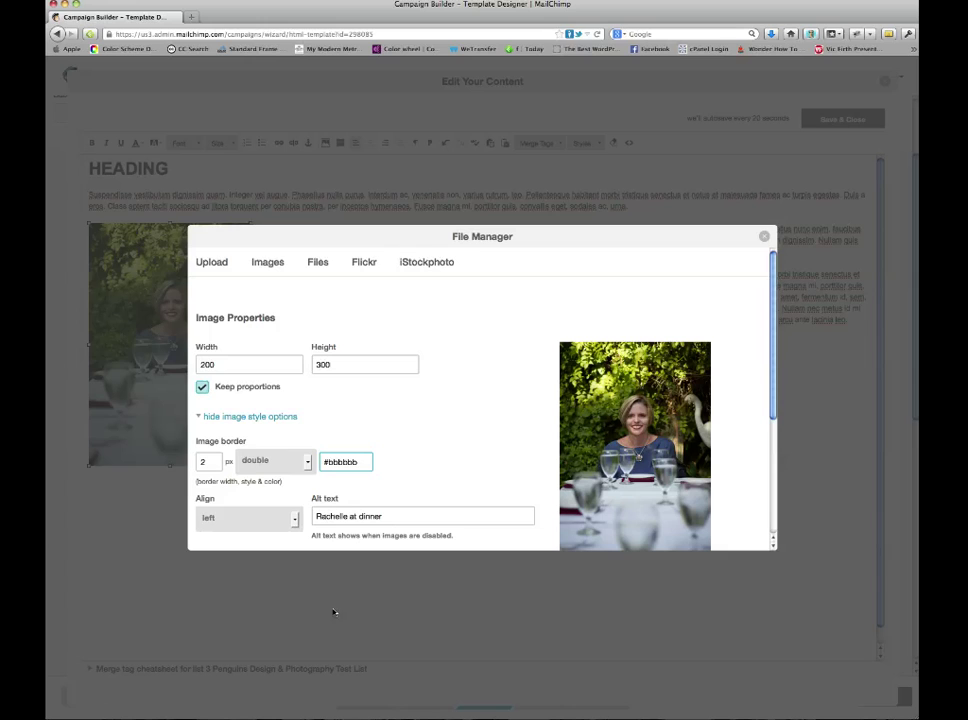
pyautogui.click(296, 524)
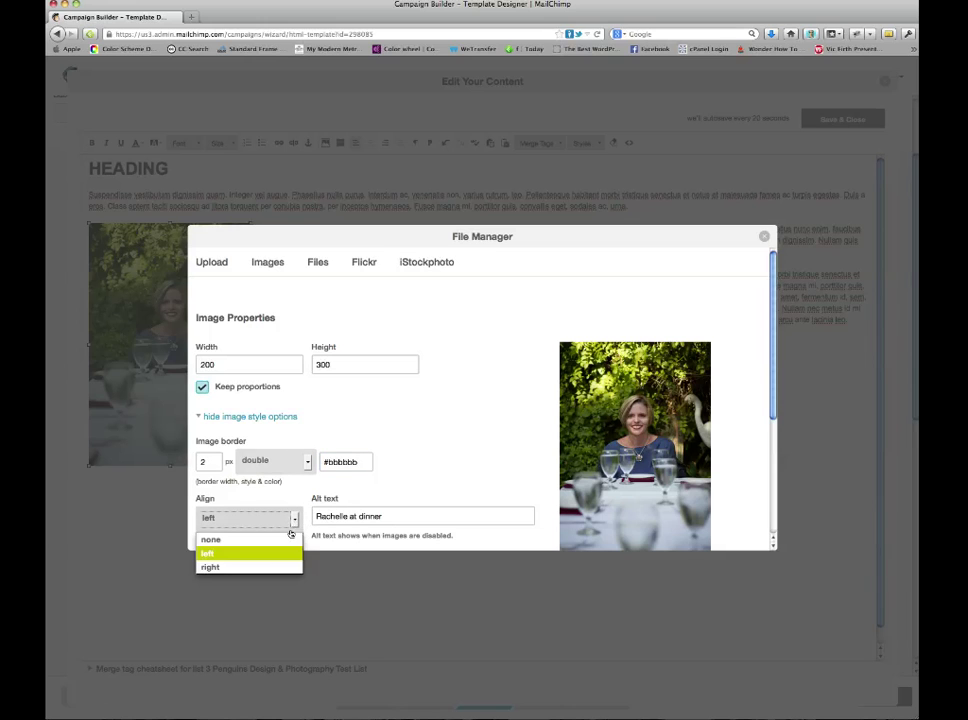
pyautogui.click(272, 567)
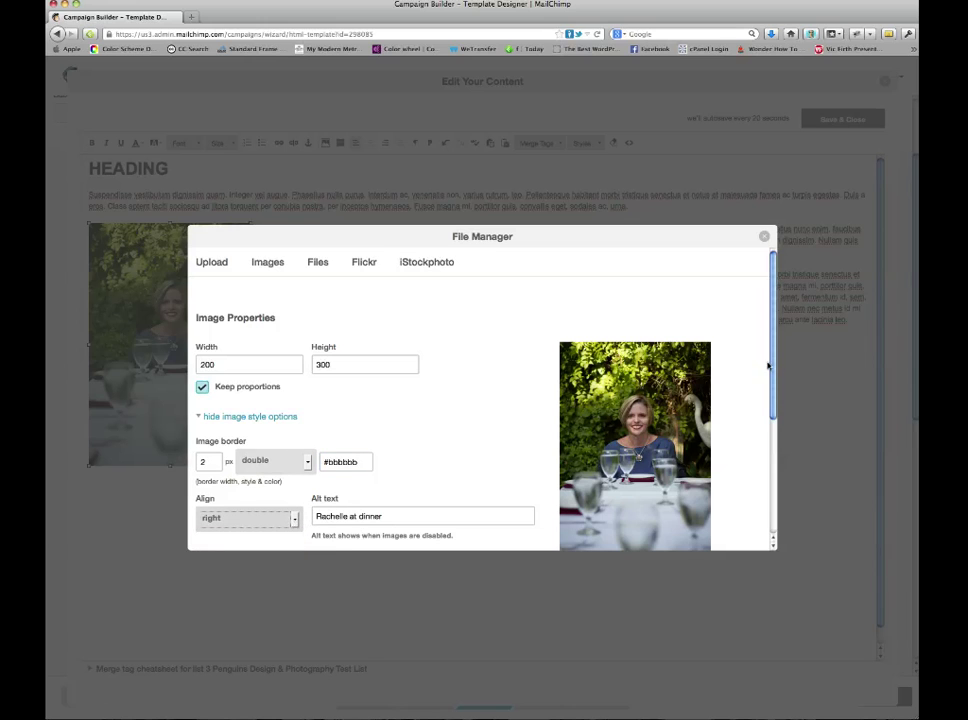
# Set the photo's margins to 7 top, 0 right, 7 bottom, 30 left and insert it.
pyautogui.scroll(-1, 771, 428)
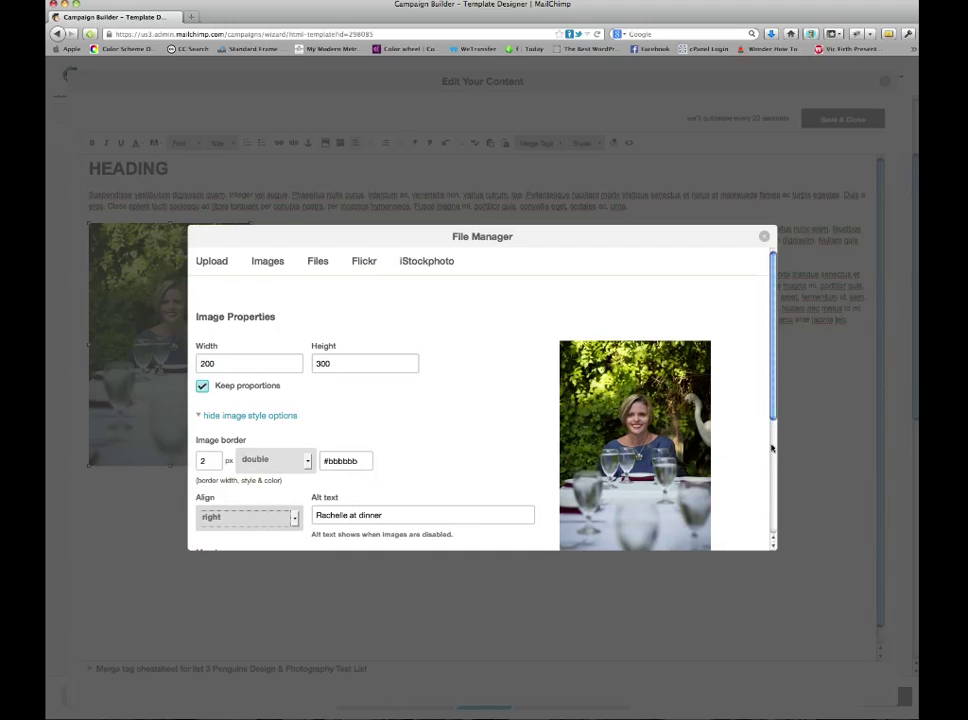
pyautogui.scroll(-2, 771, 483)
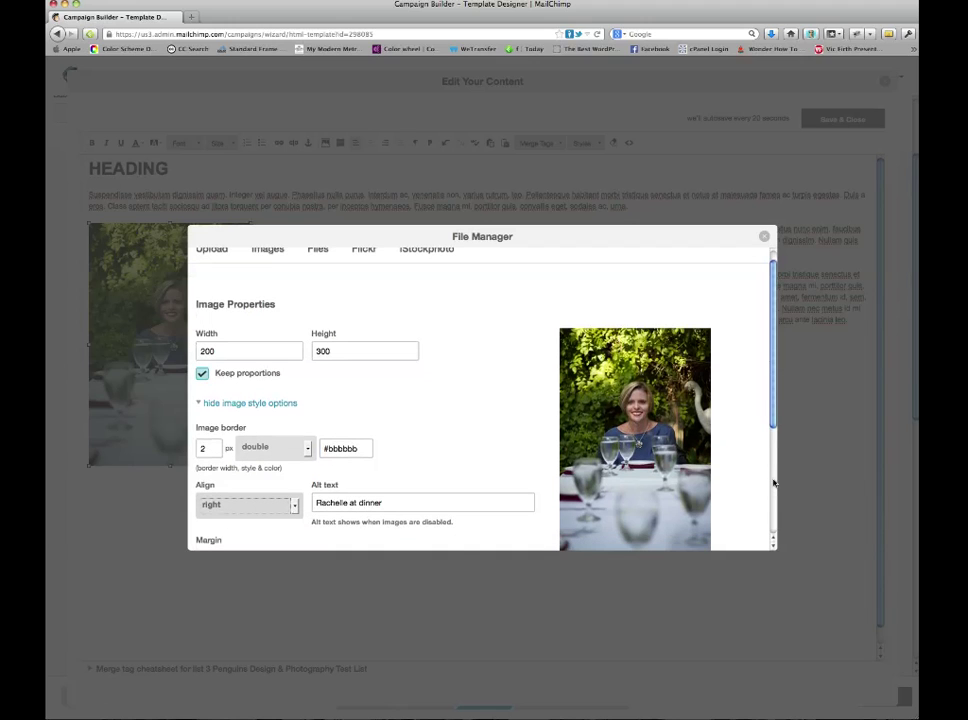
pyautogui.scroll(-1, 773, 483)
pyautogui.scroll(-5, 773, 485)
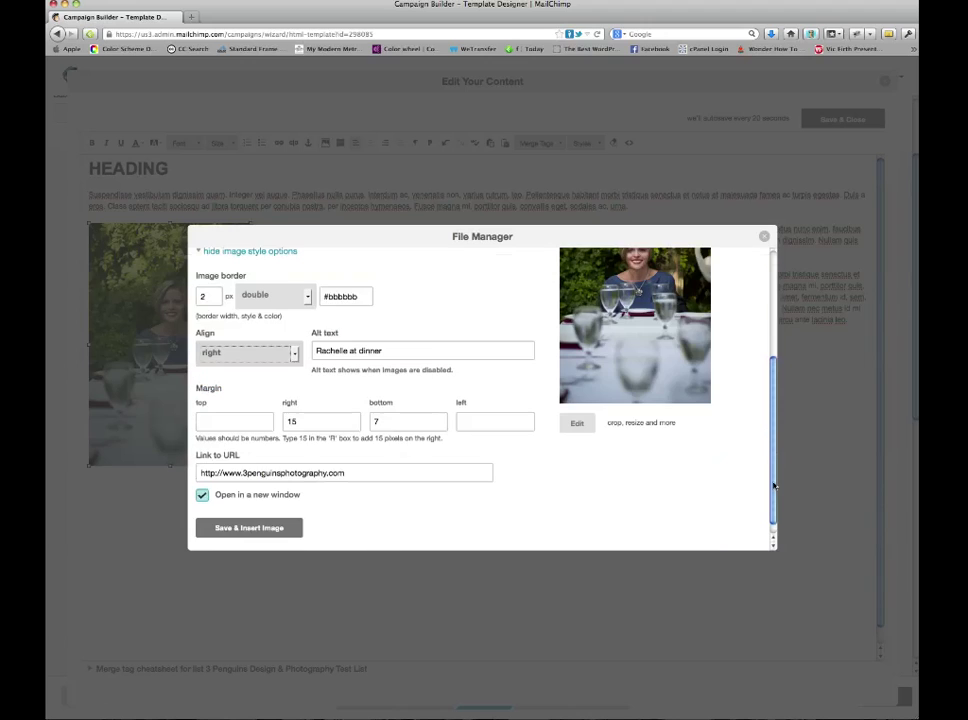
pyautogui.scroll(-1, 240, 410)
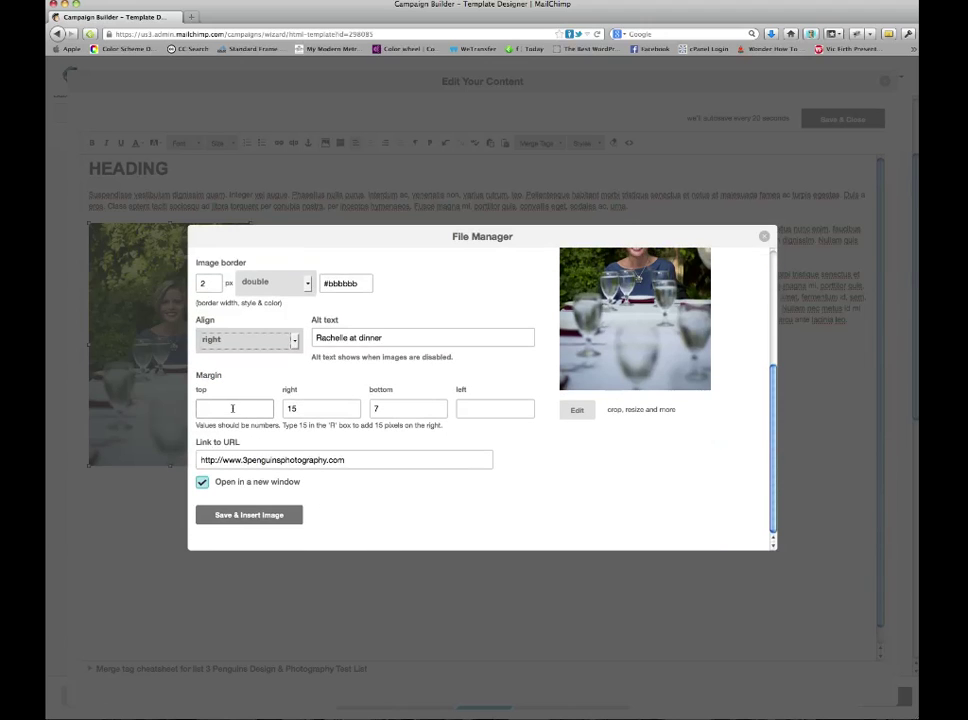
pyautogui.click(232, 408)
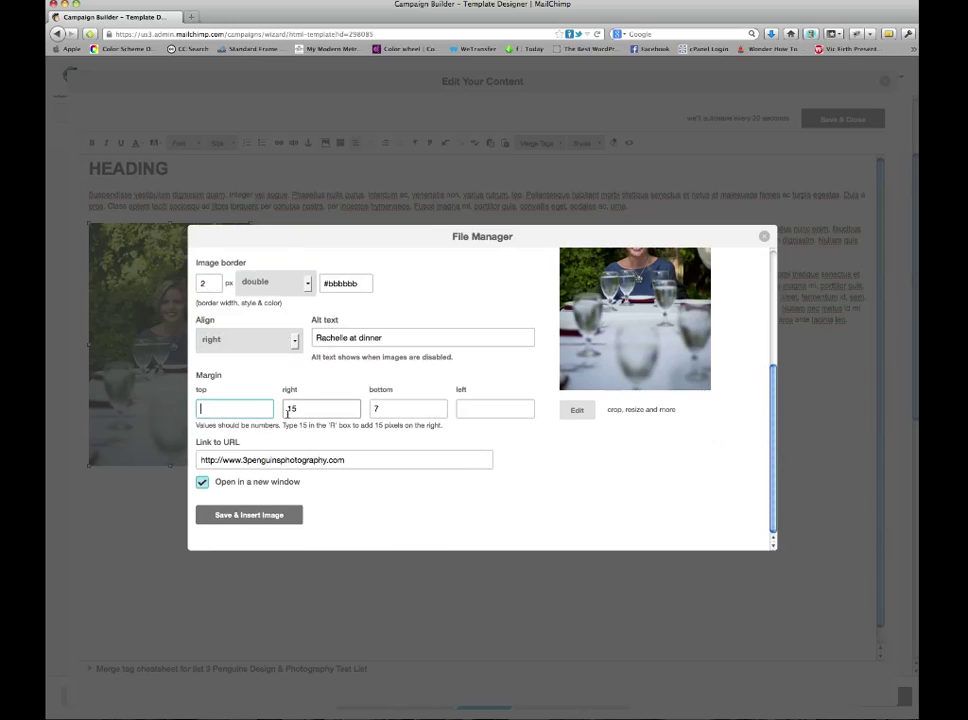
pyautogui.press('Tab')
pyautogui.write('7')
pyautogui.press('Tab')
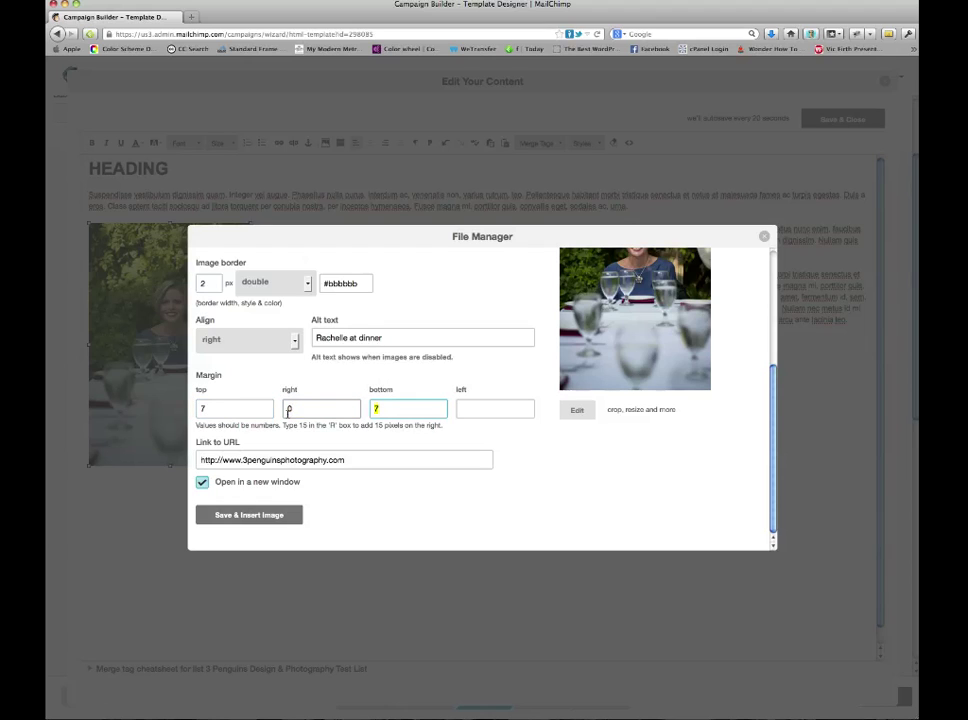
pyautogui.press('Tab')
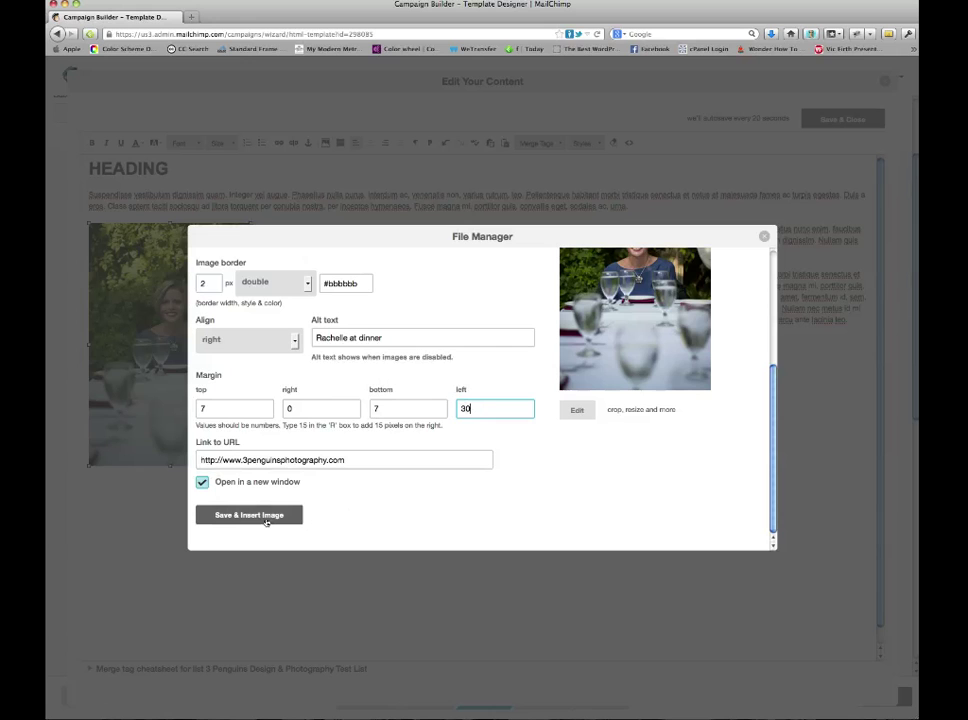
pyautogui.click(252, 517)
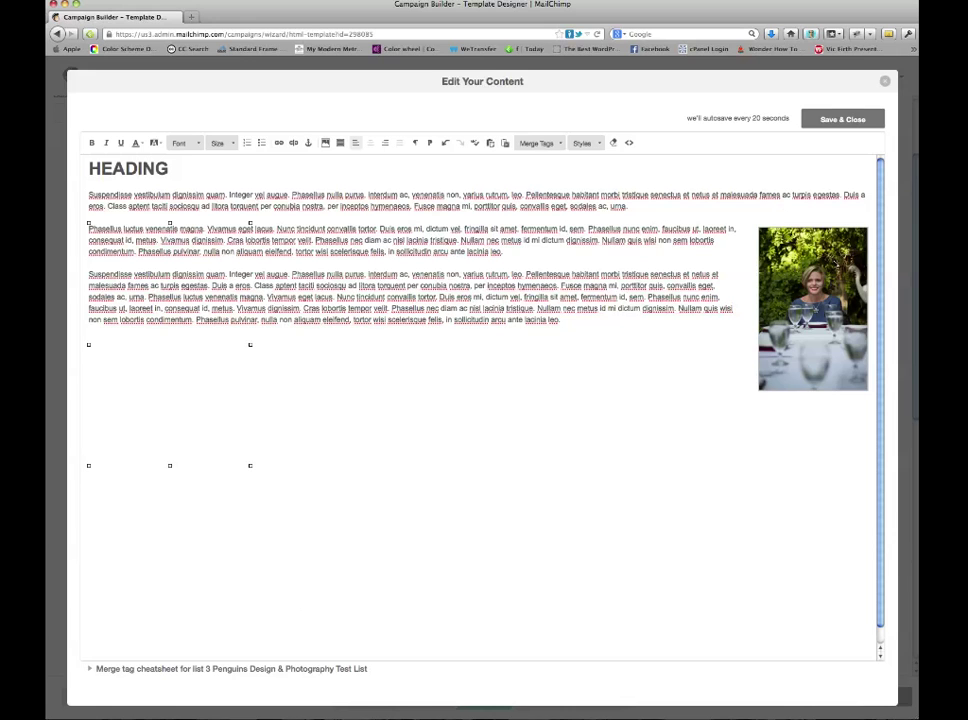
# Save the body content with the right-aligned photo and reopen that text block.
pyautogui.click(843, 124)
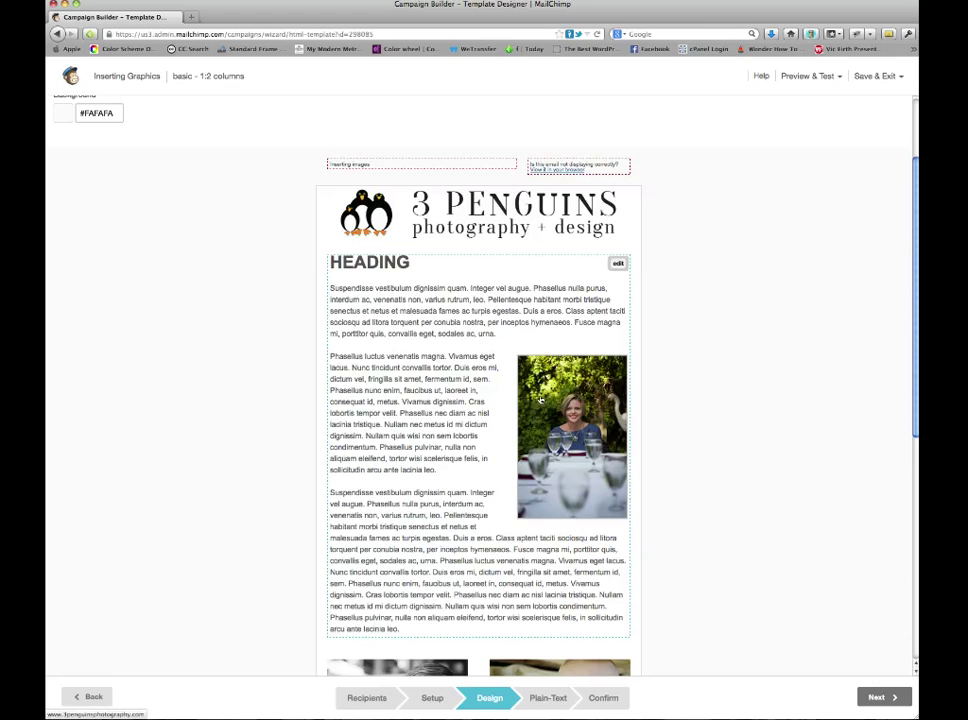
pyautogui.click(470, 400)
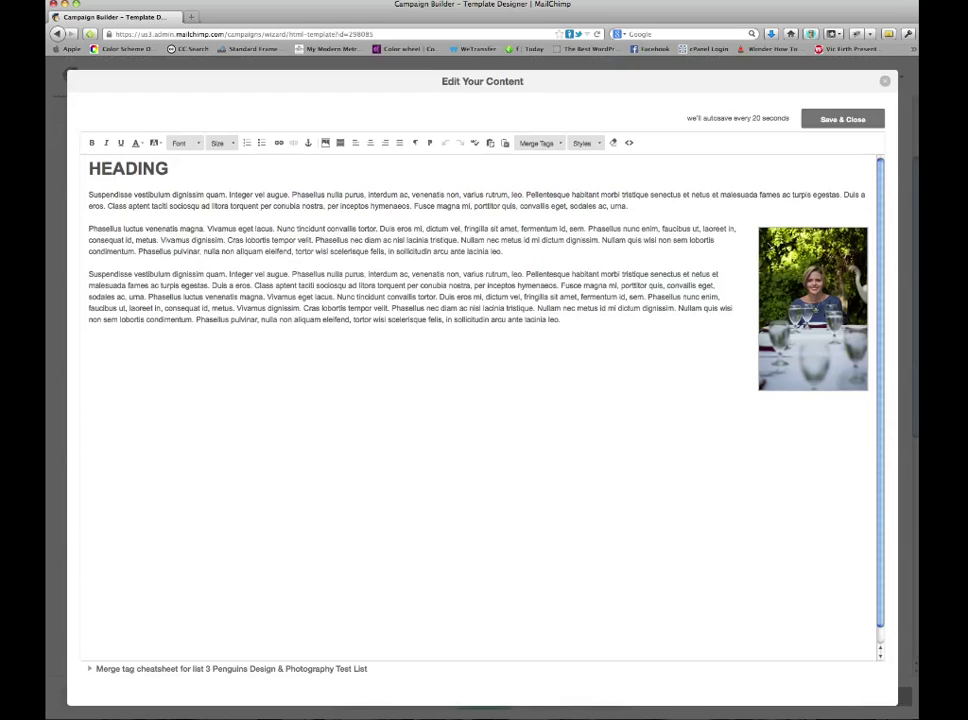
# In the dinner photo's style options, set left margin 15 and top margin 0, then reinsert it.
pyautogui.doubleClick(812, 385)
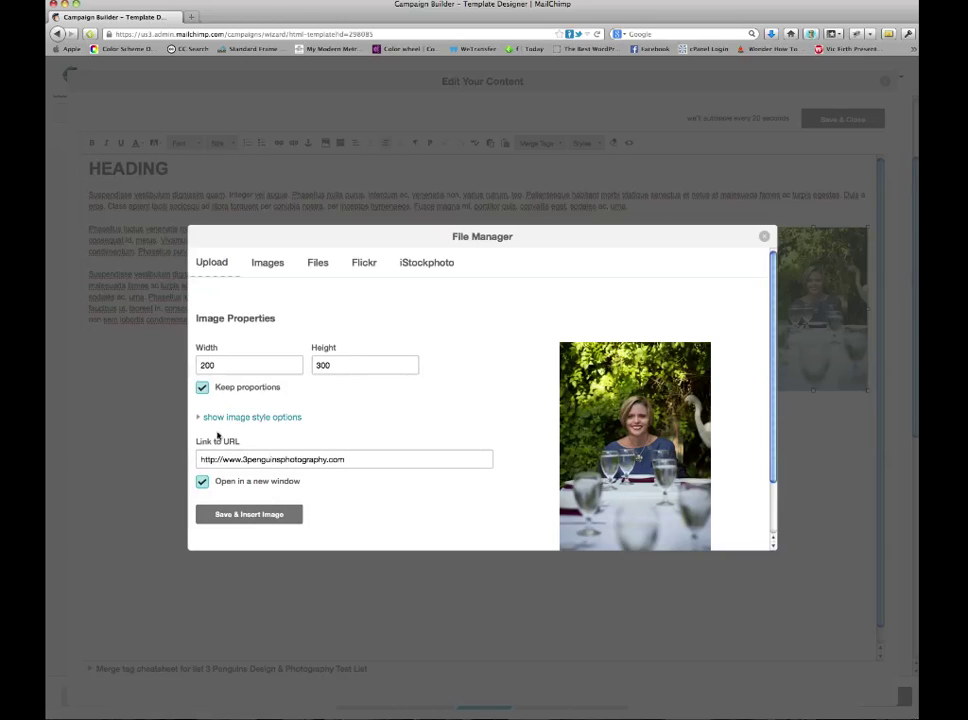
pyautogui.click(218, 418)
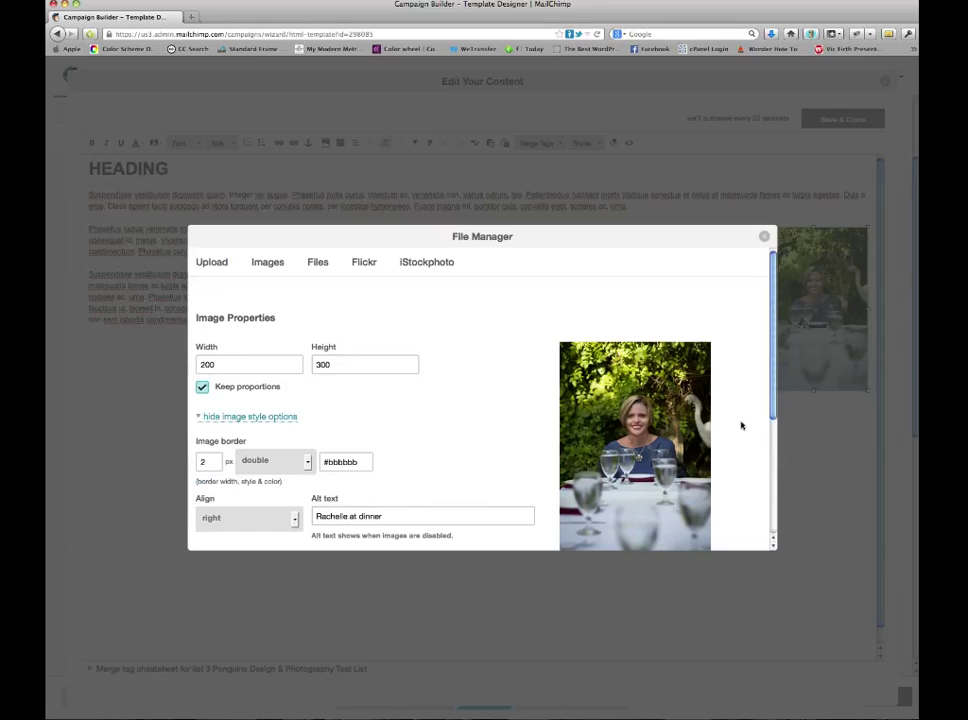
pyautogui.scroll(-1, 771, 456)
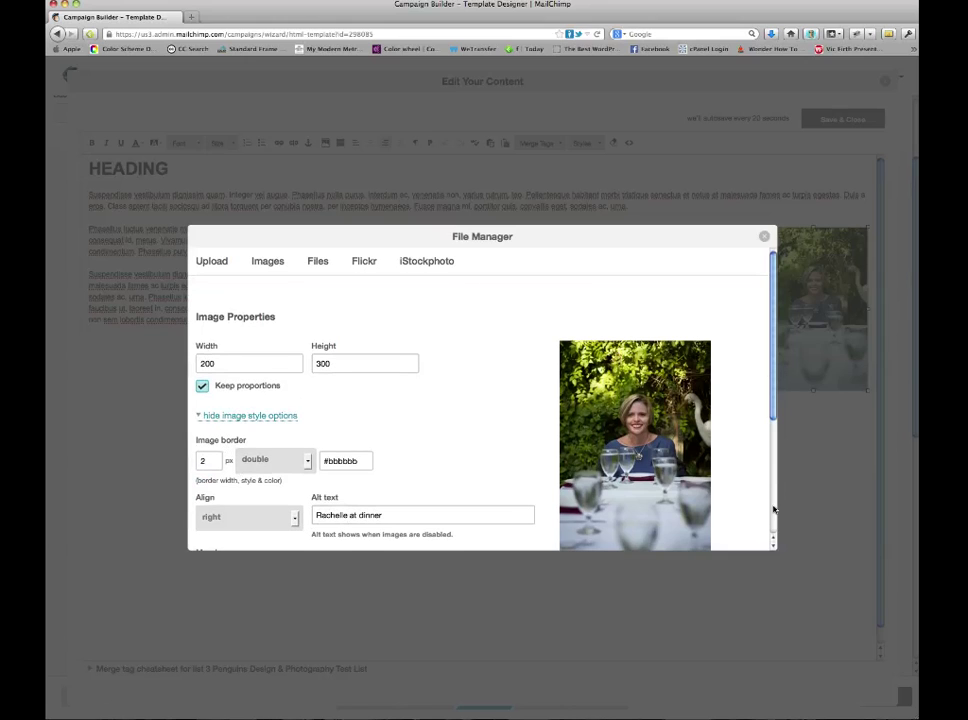
pyautogui.scroll(-1, 773, 510)
pyautogui.scroll(-3, 768, 511)
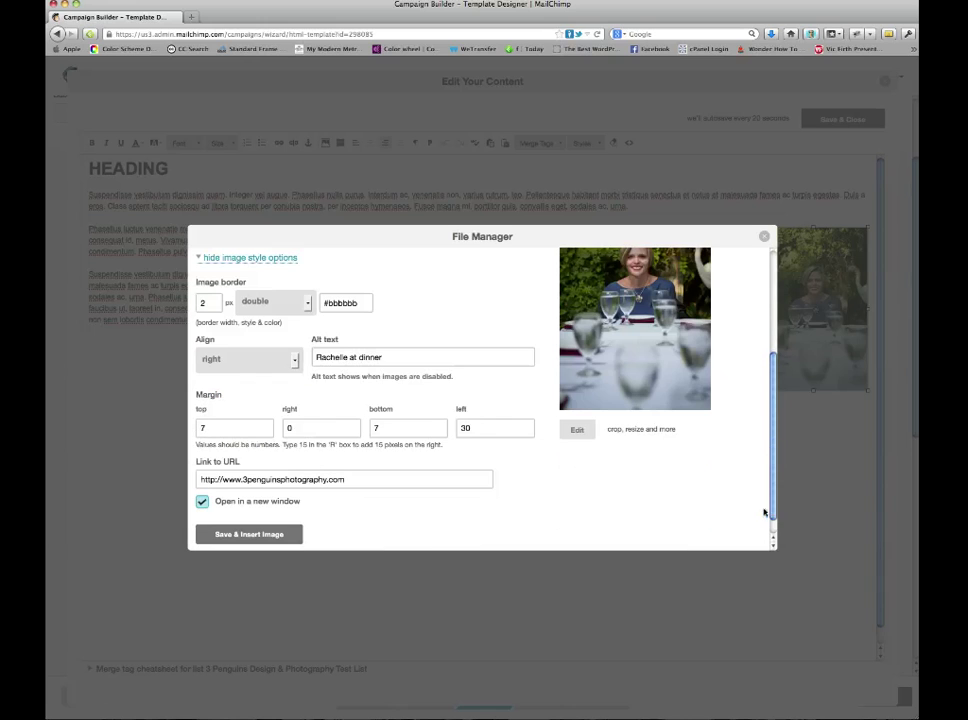
pyautogui.moveTo(481, 428); pyautogui.dragTo(455, 428)
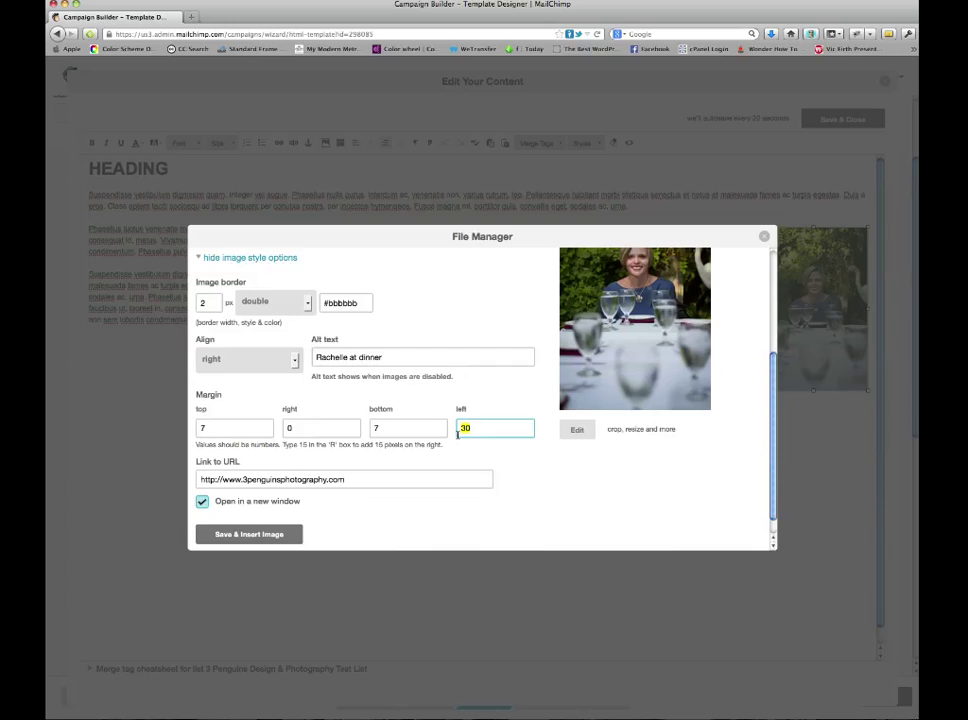
pyautogui.write('15')
pyautogui.doubleClick(209, 428)
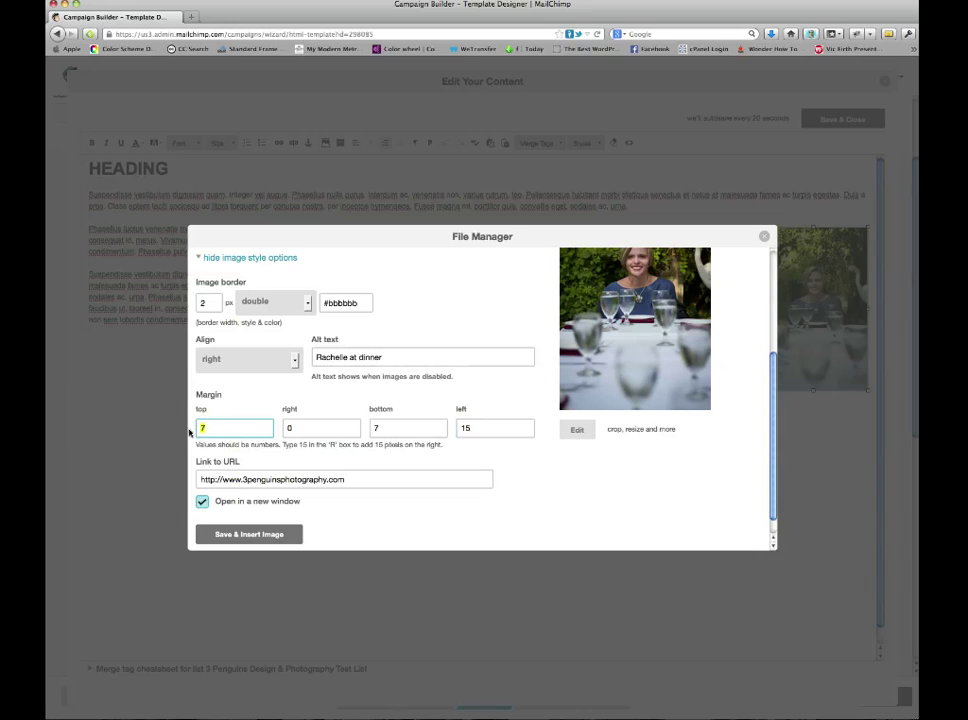
pyautogui.write('0')
pyautogui.click(245, 535)
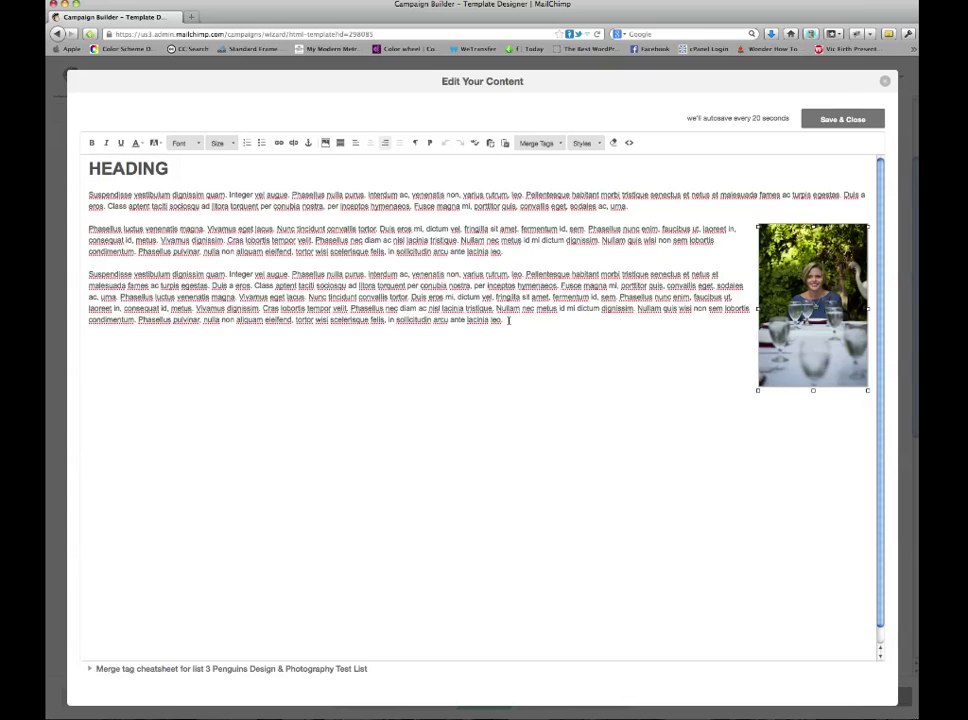
# Fully justify all body paragraphs alongside the photo and save the content.
pyautogui.moveTo(488, 340); pyautogui.dragTo(91, 195)
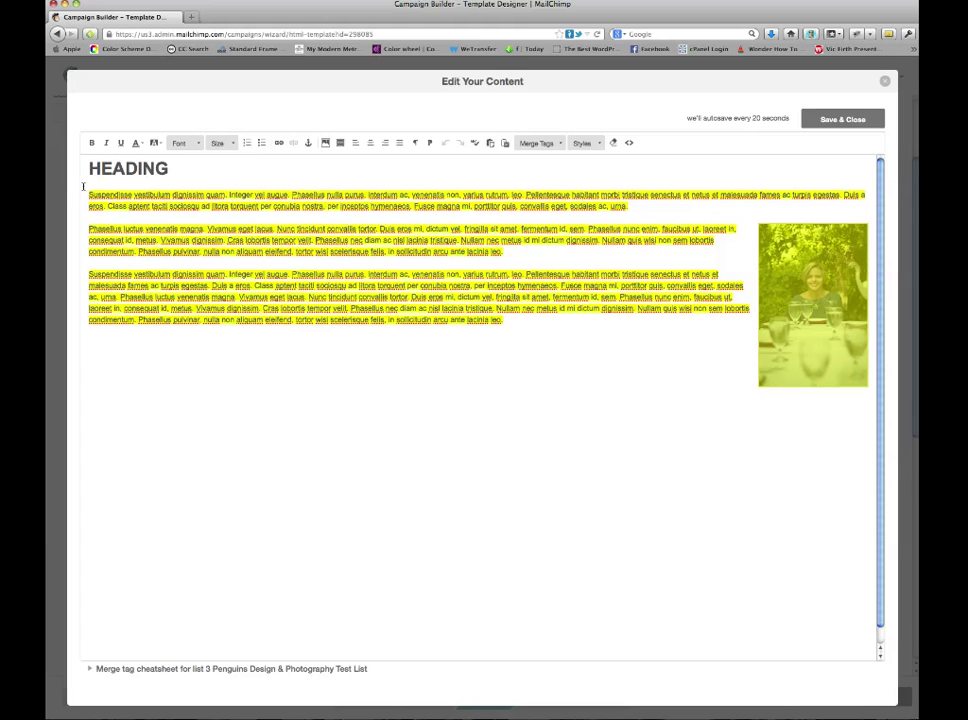
pyautogui.click(399, 144)
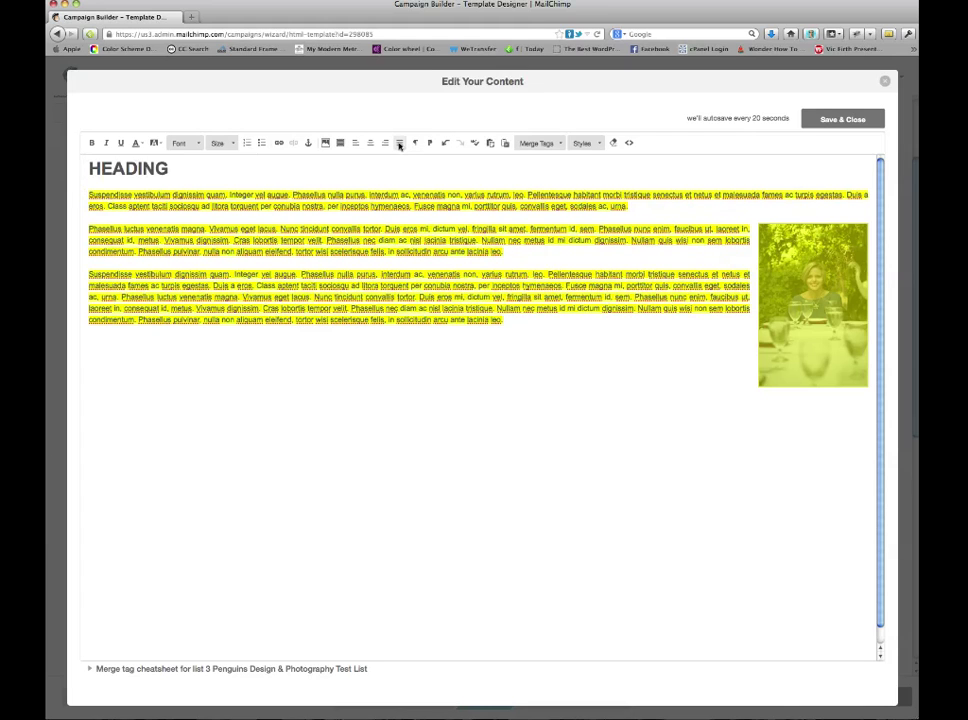
pyautogui.click(830, 119)
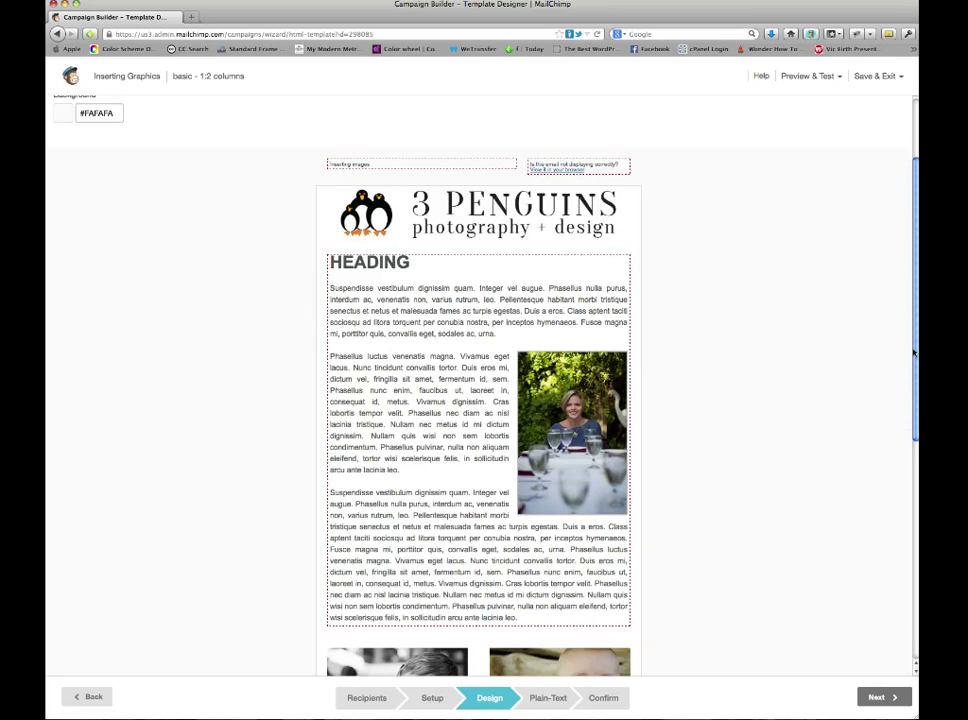
pyautogui.moveTo(913, 352); pyautogui.dragTo(909, 457)
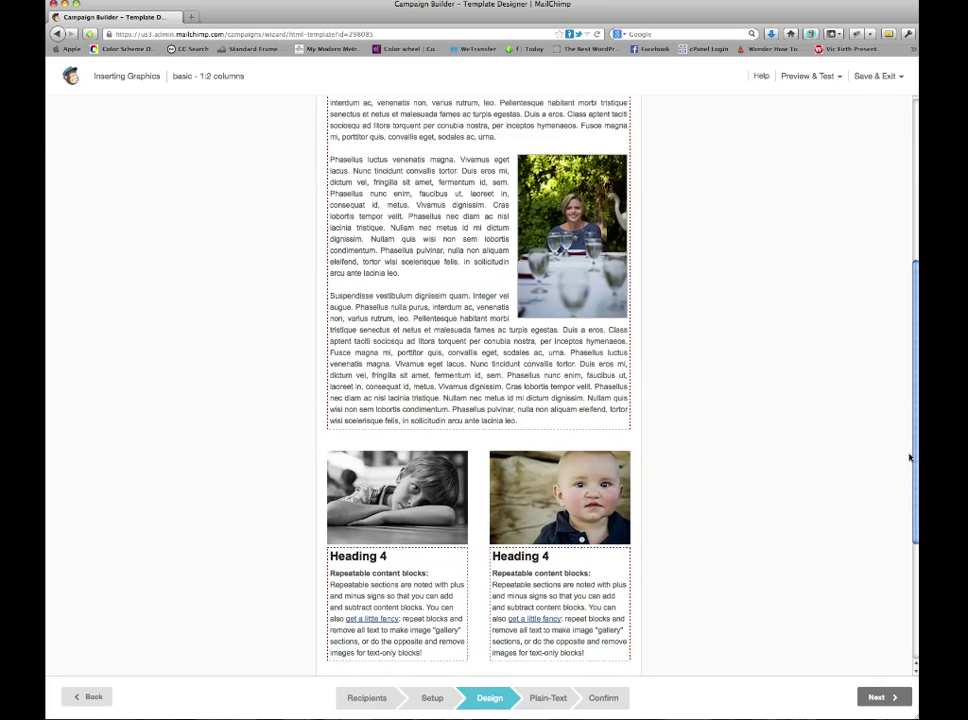
pyautogui.moveTo(915, 396); pyautogui.dragTo(908, 250)
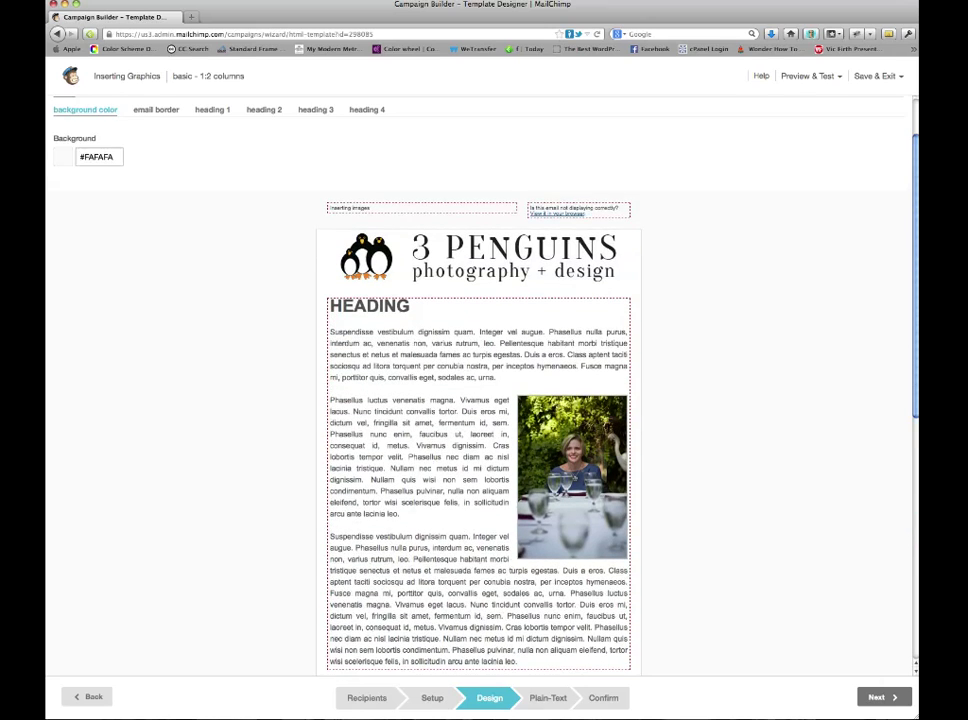